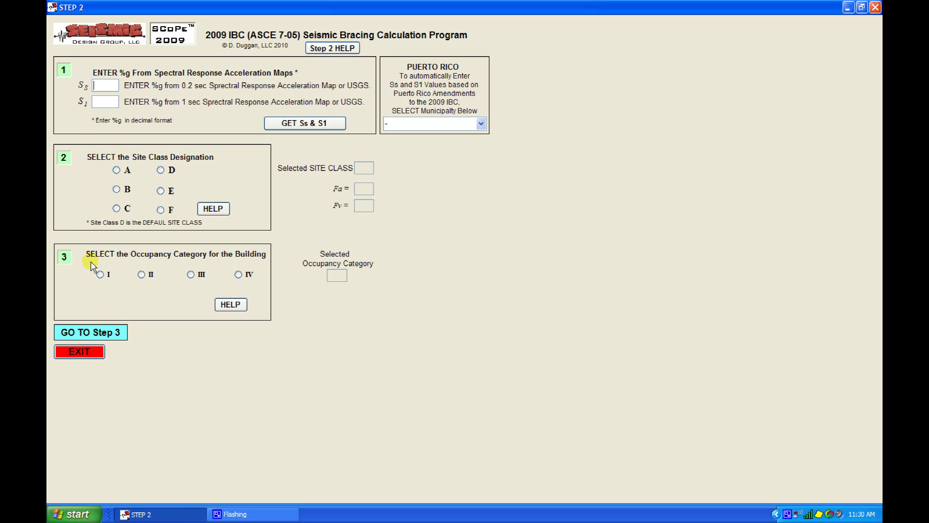
Enter Ss 1.0 and S1 .5 in the Step 2 spectral acceleration fields.
{"action": "left_click", "coordinate": [93, 336]}
{"action": "type", "text": "1.0"}
{"action": "left_click", "coordinate": [109, 100]}
{"action": "type", "text": ".5"}
Pick Ponce from the Puerto Rico municipality list, filling Ss 1.05 and S1 0.34.
{"action": "left_click", "coordinate": [482, 124]}
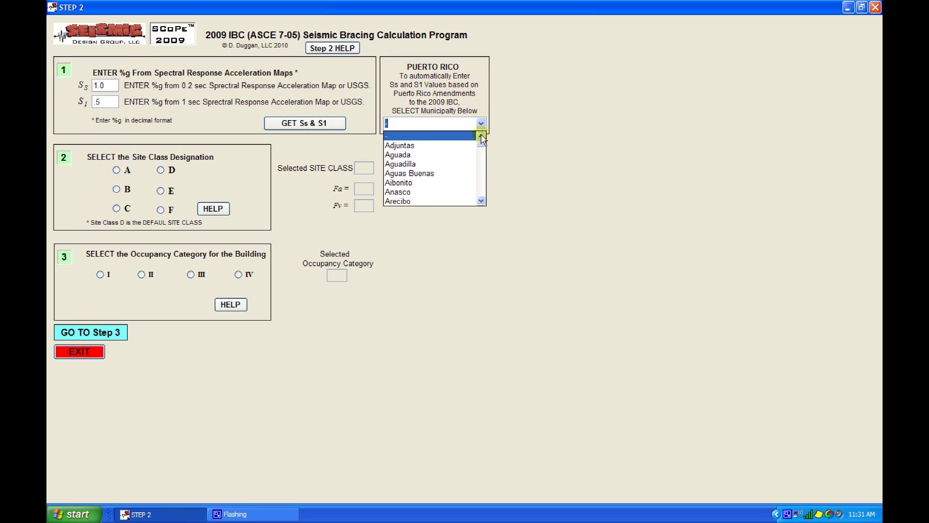
{"action": "left_click_drag", "start_coordinate": [481, 144], "coordinate": [474, 179]}
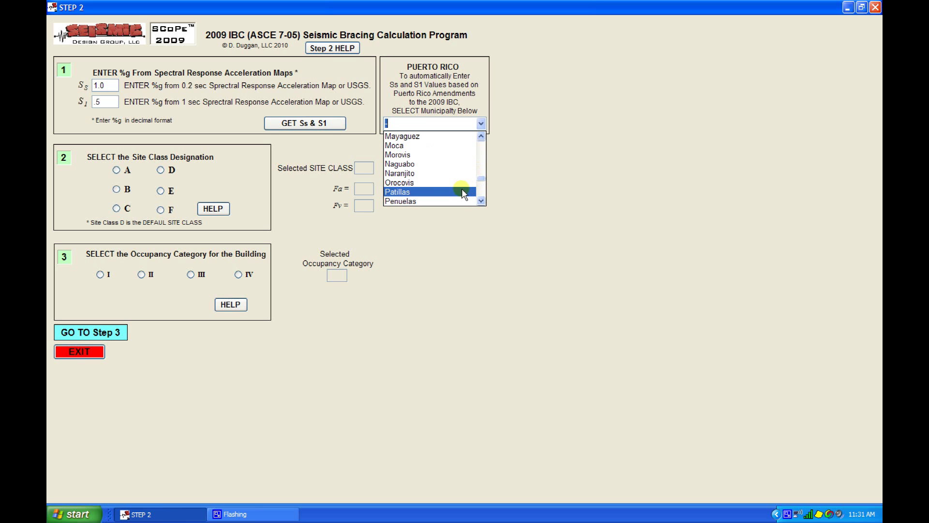
{"action": "left_click", "coordinate": [484, 204]}
{"action": "left_click", "coordinate": [484, 204]}
{"action": "left_click", "coordinate": [458, 186]}
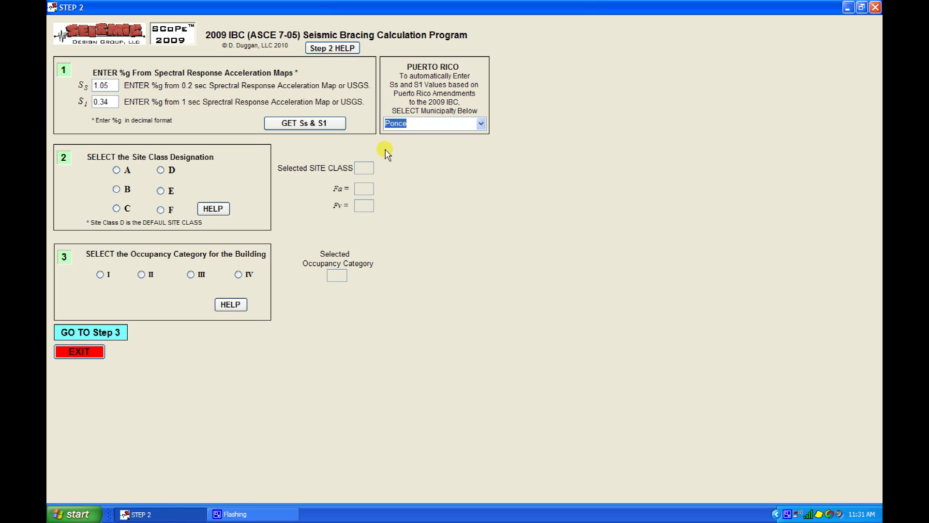
{"action": "left_click", "coordinate": [327, 123]}
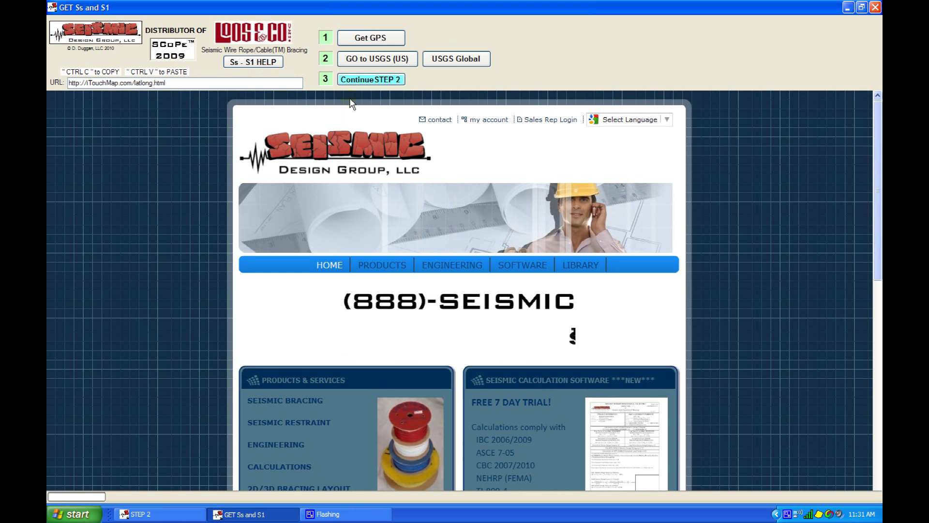
{"action": "left_click", "coordinate": [367, 39]}
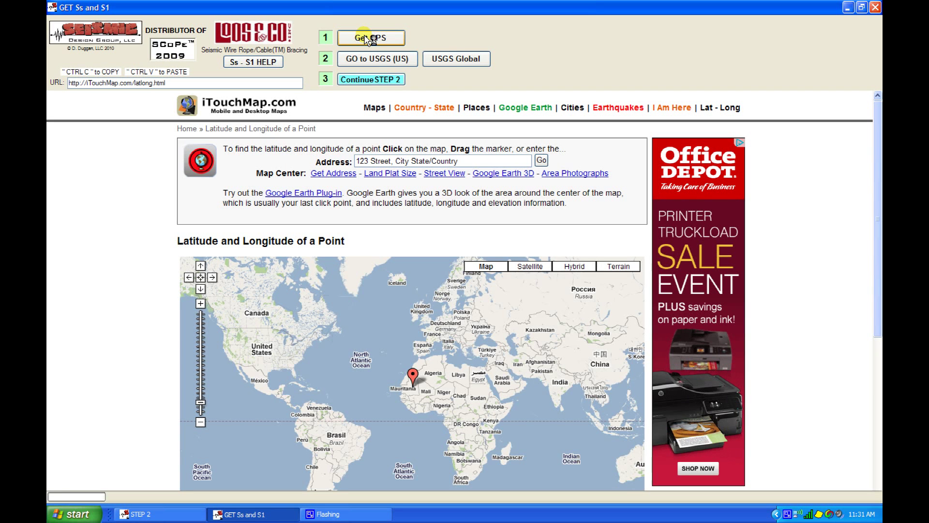
{"action": "left_click", "coordinate": [470, 161]}
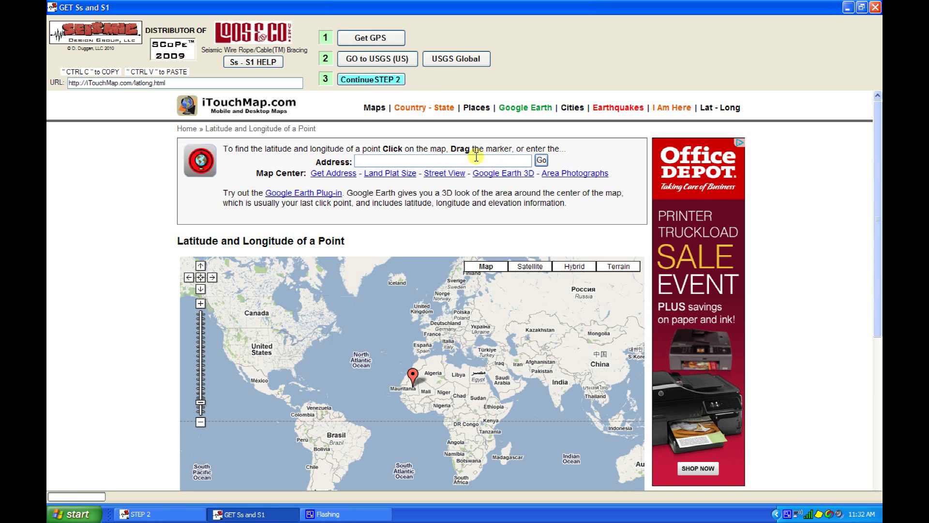
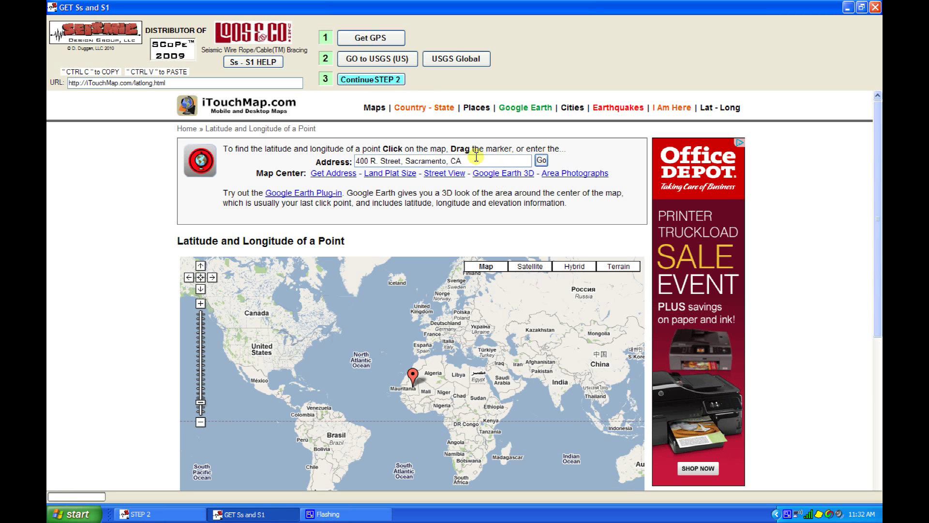
{"action": "left_click", "coordinate": [541, 161]}
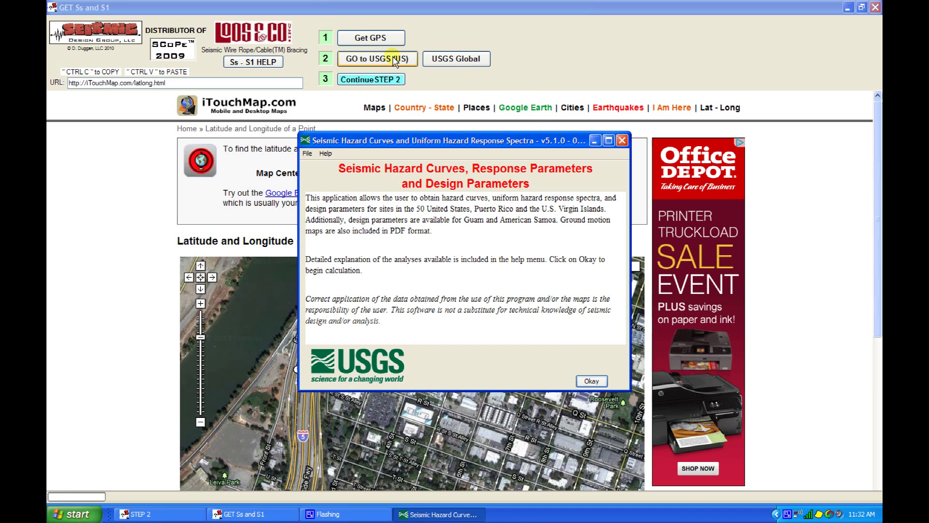
Close the USGS Seismic Hazard Curves app and switch to the USGS Global DesignMaps page.
{"action": "left_click", "coordinate": [591, 382]}
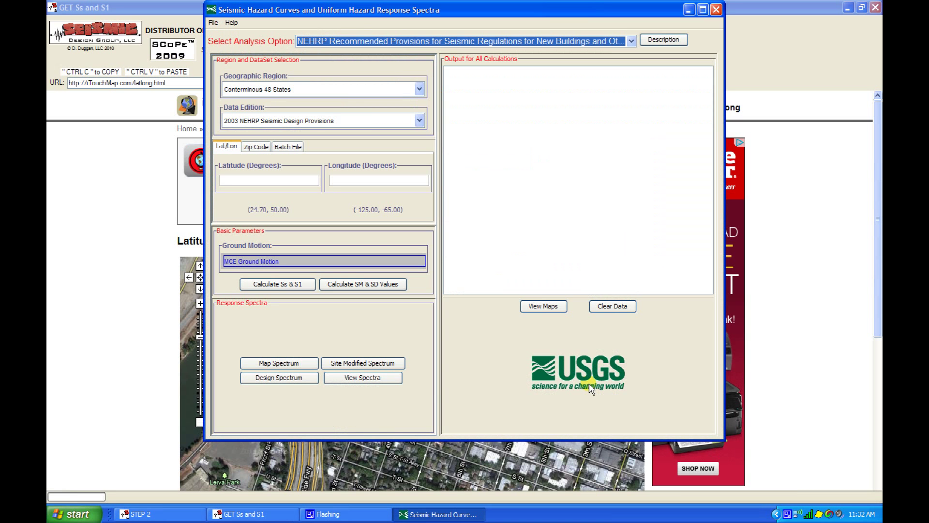
{"action": "left_click", "coordinate": [715, 12]}
{"action": "left_click", "coordinate": [441, 240]}
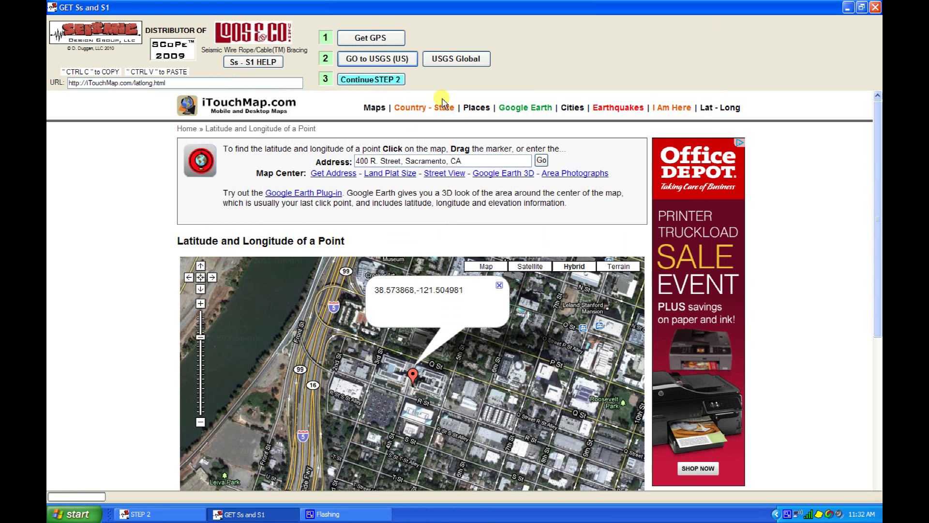
{"action": "left_click", "coordinate": [466, 63]}
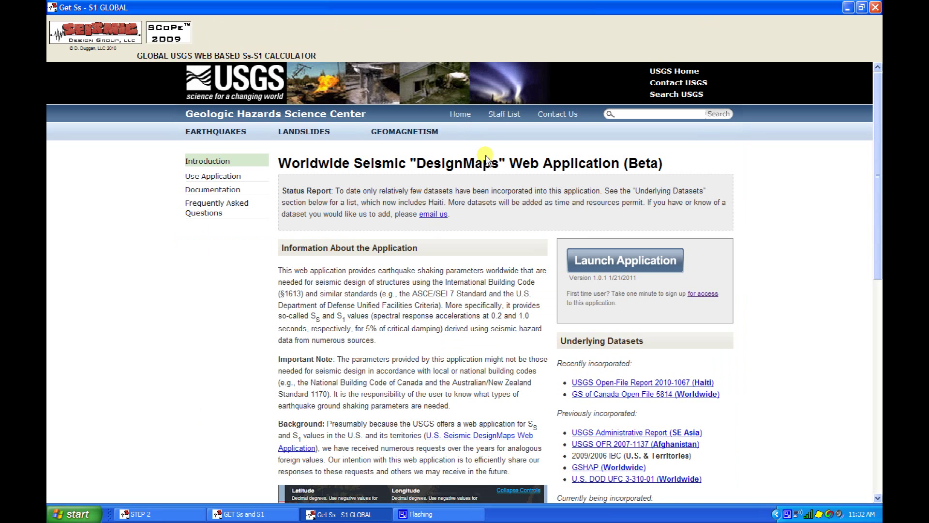
{"action": "left_click", "coordinate": [584, 260]}
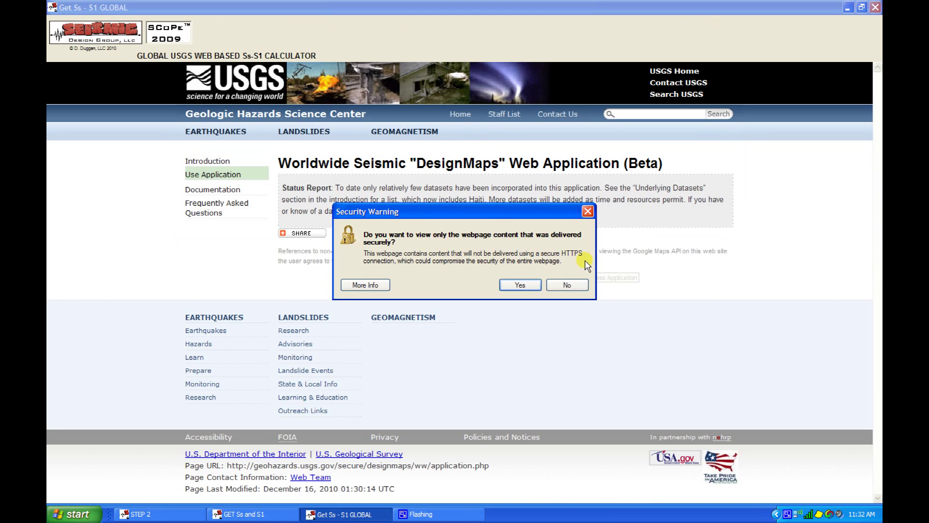
{"action": "left_click", "coordinate": [565, 285]}
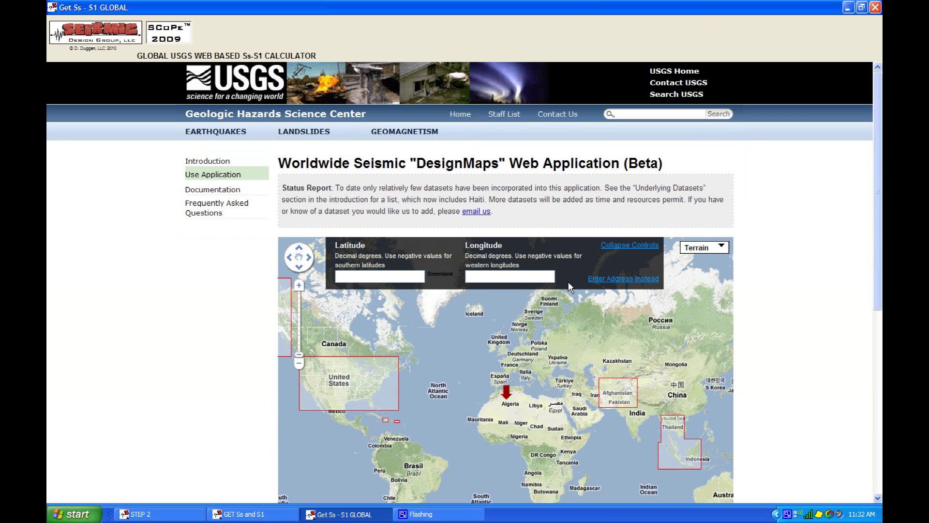
{"action": "left_click", "coordinate": [626, 280]}
{"action": "left_click", "coordinate": [487, 277]}
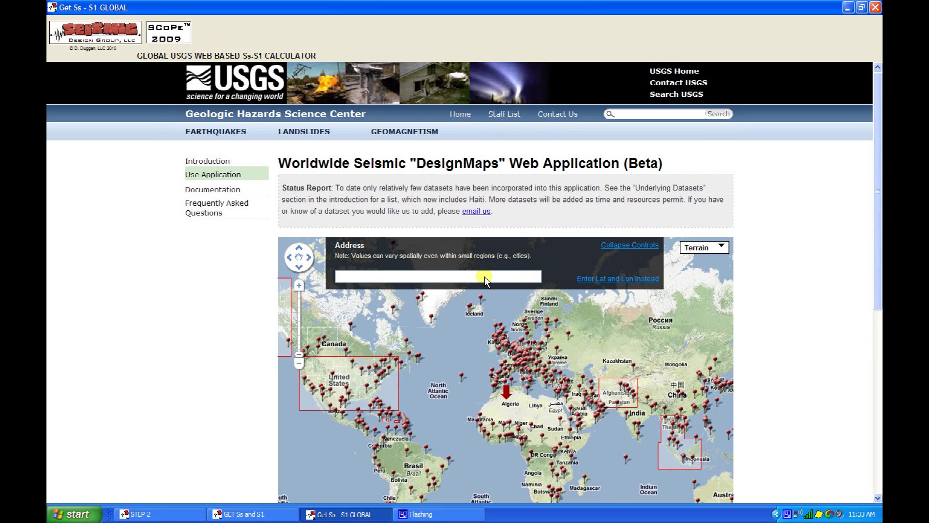
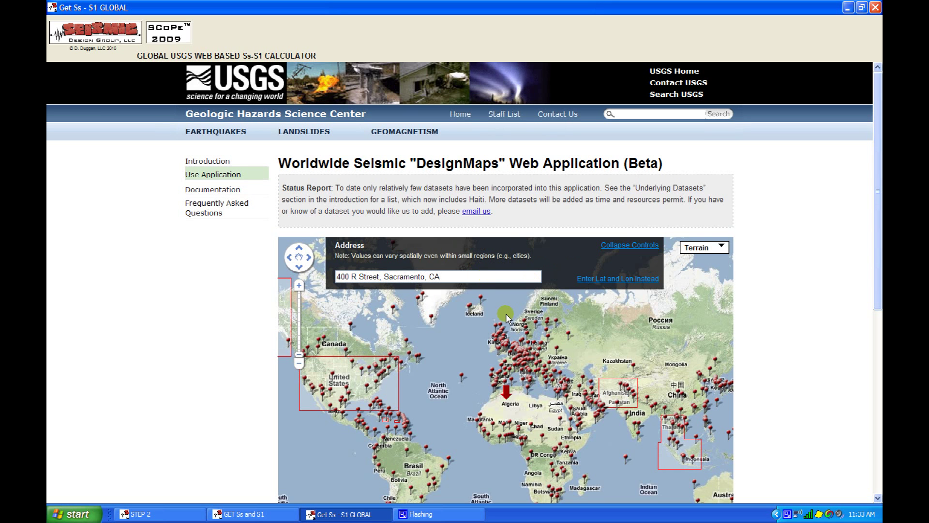
{"action": "key", "text": "Return"}
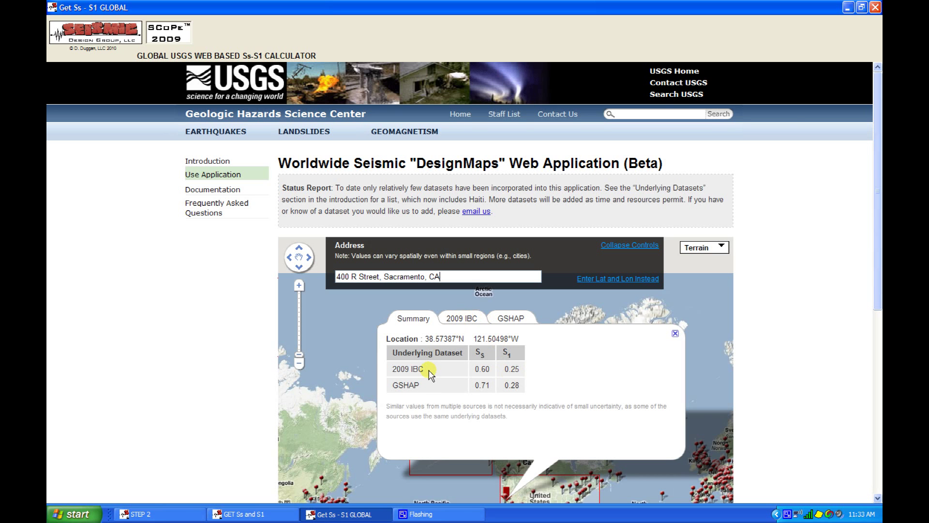
{"action": "left_click", "coordinate": [862, 7]}
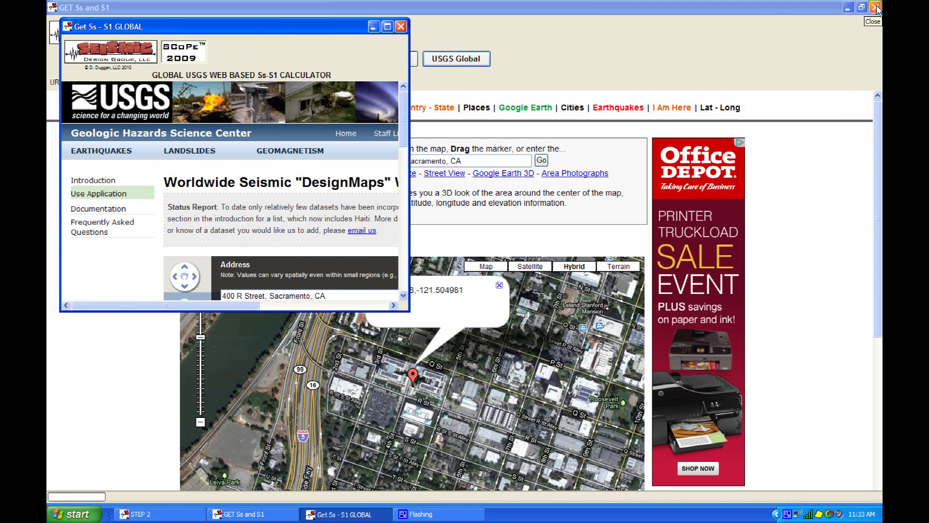
Close the coordinate lookup window and position the USGS results beside the Step 2 form.
{"action": "left_click", "coordinate": [877, 8]}
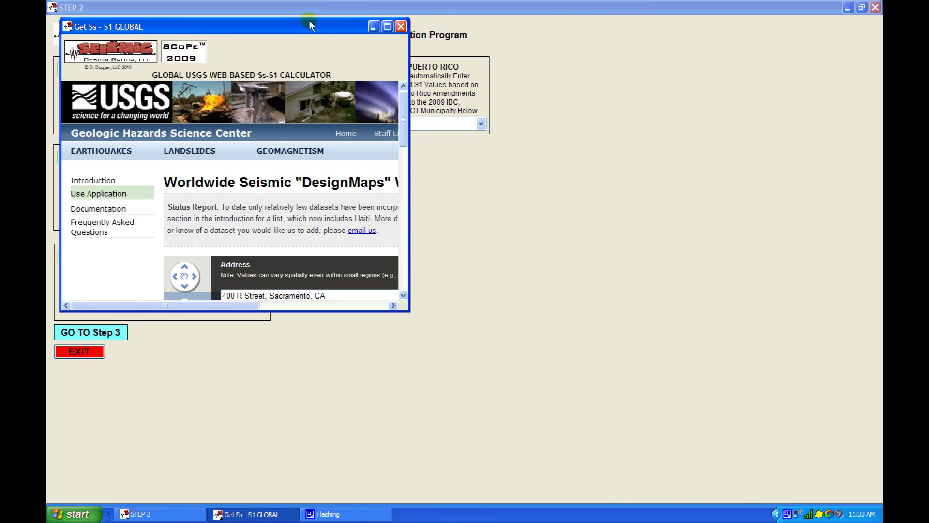
{"action": "left_click_drag", "start_coordinate": [316, 27], "coordinate": [683, 90]}
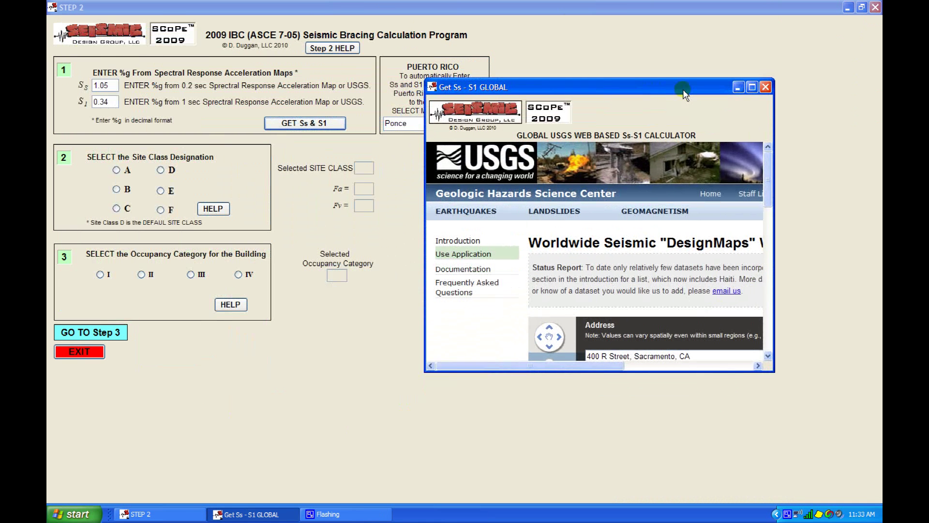
{"action": "left_click_drag", "start_coordinate": [769, 179], "coordinate": [767, 233]}
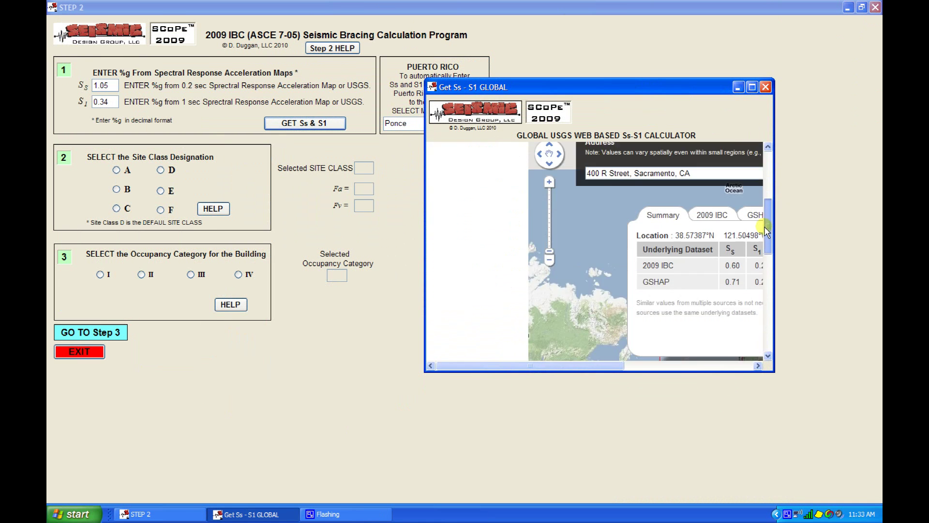
{"action": "left_click_drag", "start_coordinate": [615, 367], "coordinate": [661, 364]}
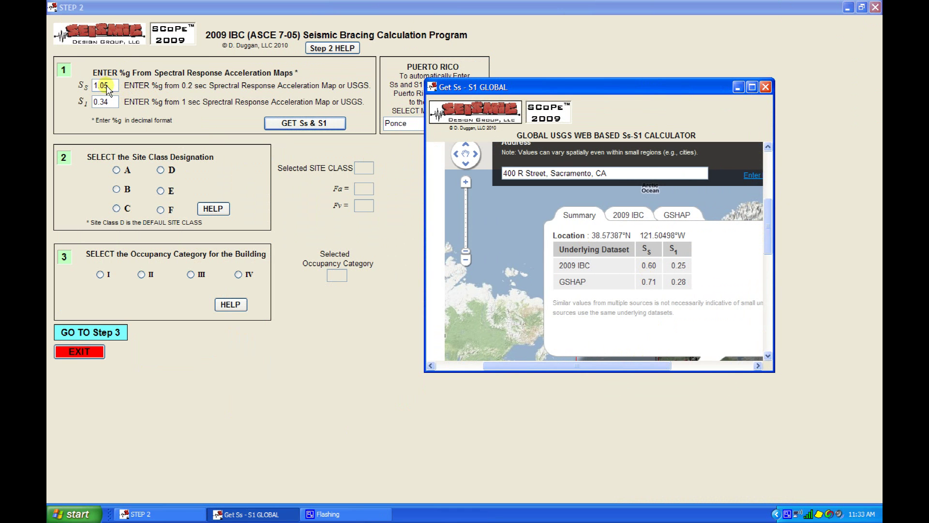
Copy Ss 0.60 and S1 0.25 into the Step 2 form and close the global lookup window.
{"action": "left_click", "coordinate": [115, 88]}
{"action": "type", "text": "0.60"}
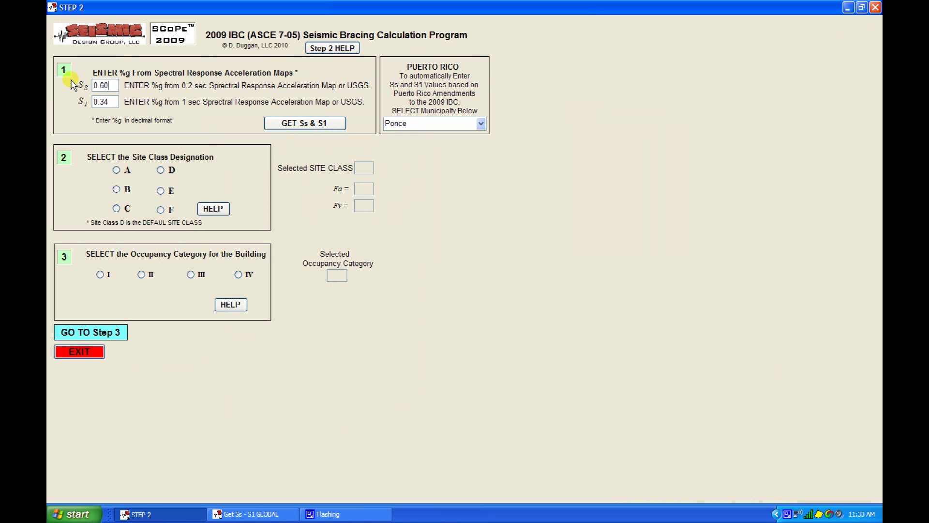
{"action": "left_click", "coordinate": [266, 514]}
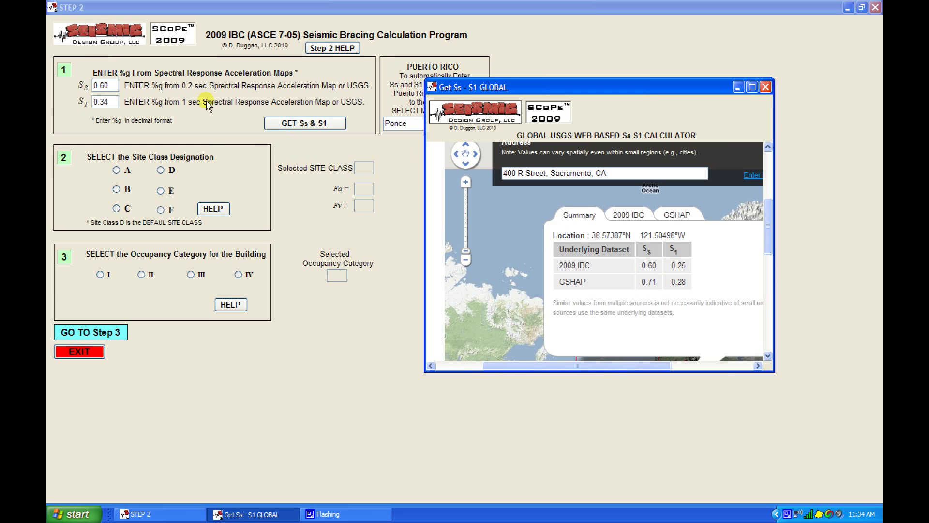
{"action": "left_click", "coordinate": [95, 103]}
{"action": "left_click_drag", "start_coordinate": [101, 103], "coordinate": [115, 103]}
{"action": "type", "text": "0.25"}
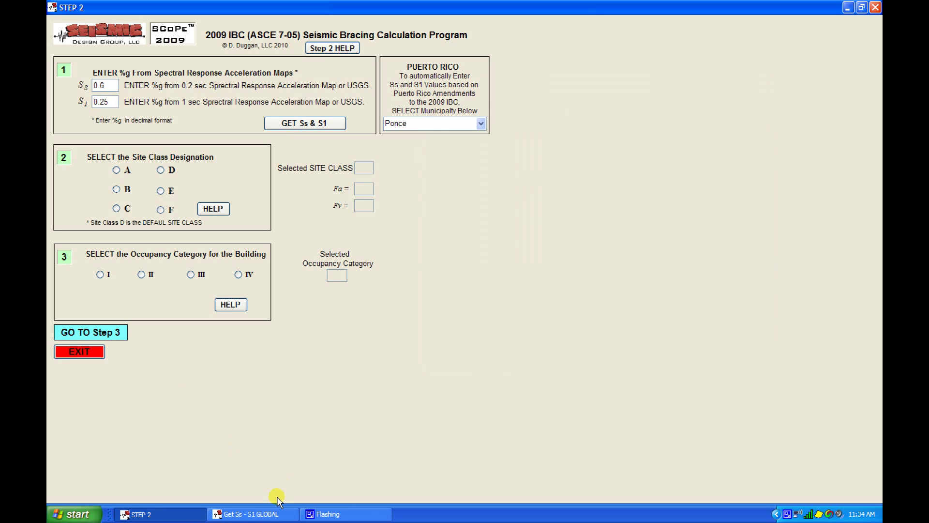
{"action": "left_click", "coordinate": [283, 514]}
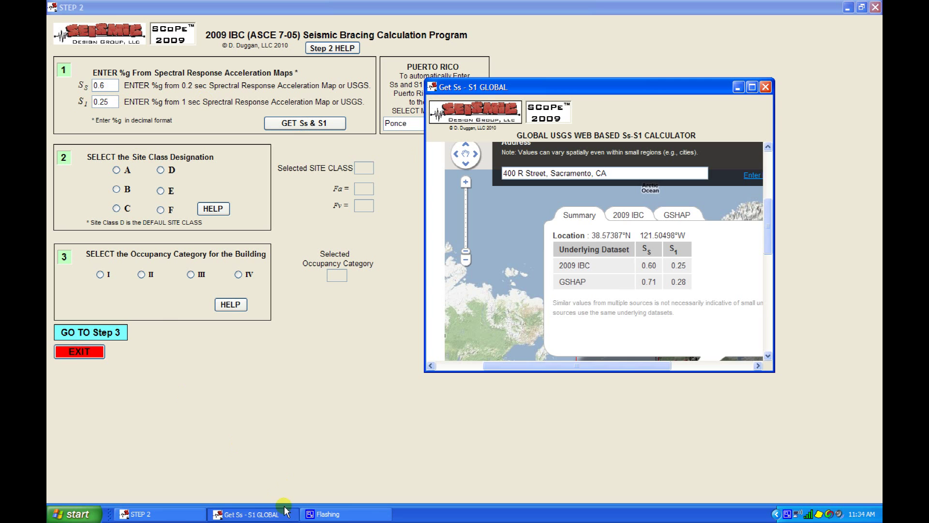
{"action": "left_click", "coordinate": [765, 87]}
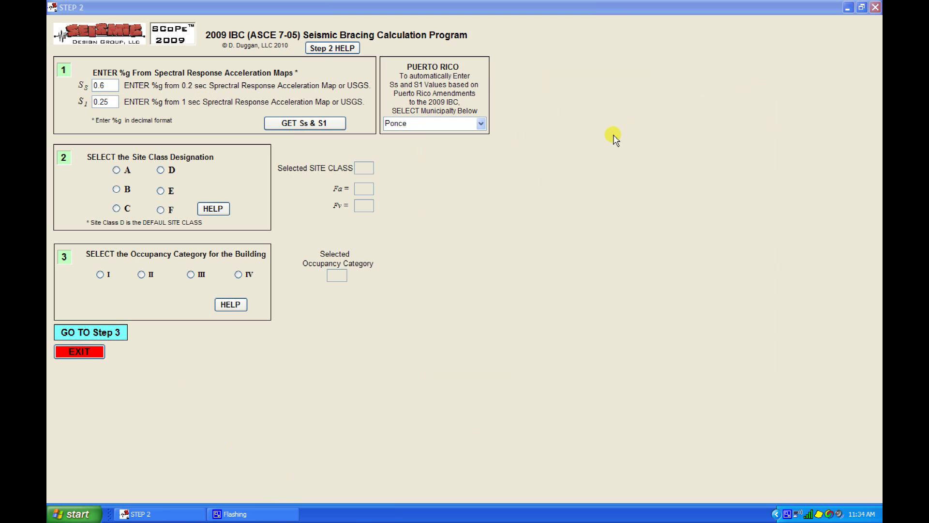
Set site class D and occupancy category III, then advance to Step 3.
{"action": "left_click", "coordinate": [114, 332]}
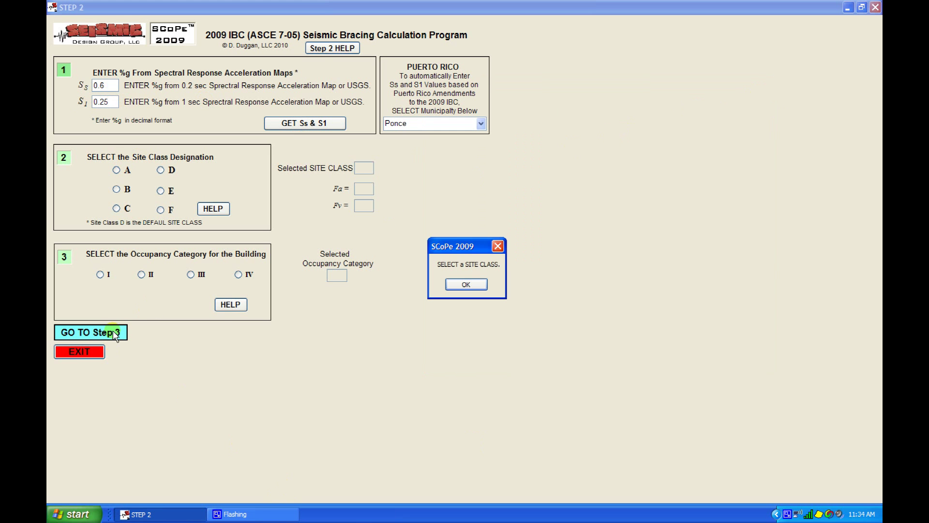
{"action": "left_click", "coordinate": [448, 287]}
{"action": "left_click", "coordinate": [450, 286]}
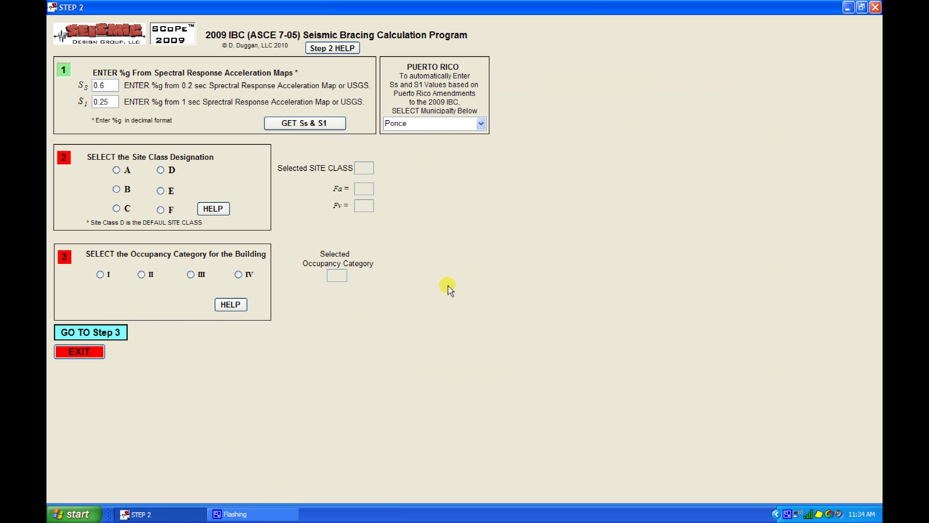
{"action": "left_click", "coordinate": [160, 170]}
{"action": "left_click", "coordinate": [191, 275]}
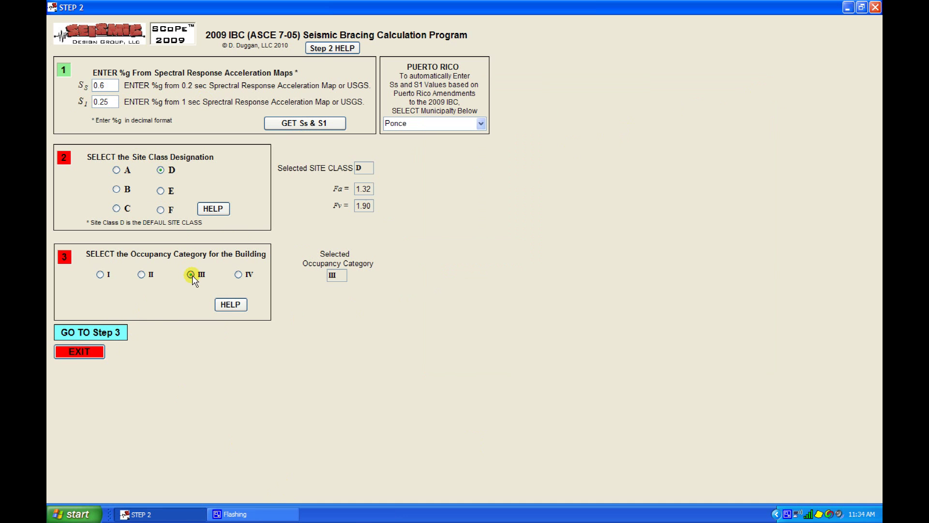
{"action": "left_click", "coordinate": [120, 332]}
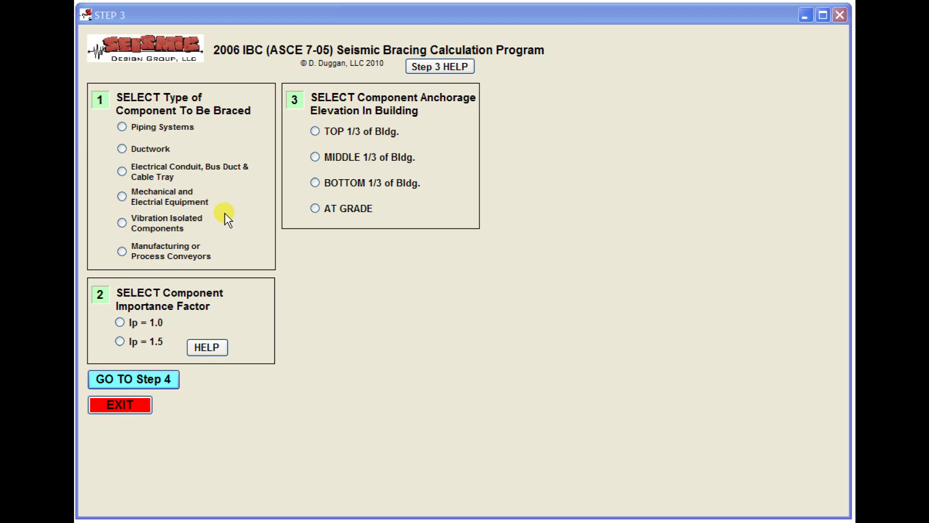
Choose piping systems as the component and open the trapeze-supported other piping form.
{"action": "left_click", "coordinate": [122, 127]}
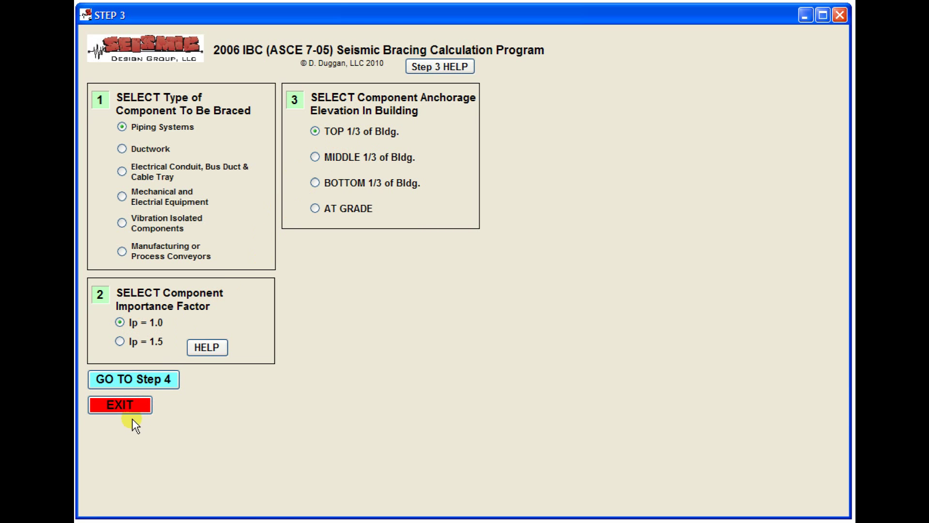
{"action": "left_click", "coordinate": [166, 385]}
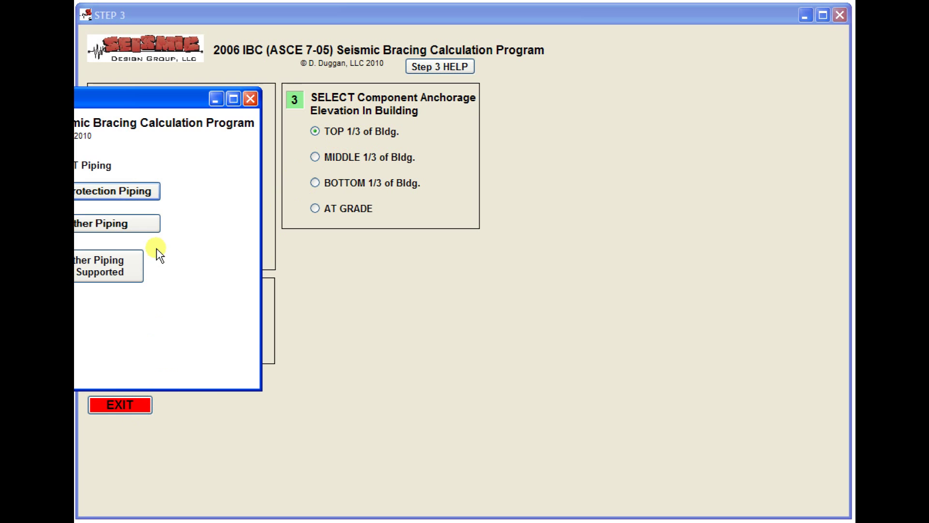
{"action": "left_click_drag", "start_coordinate": [119, 97], "coordinate": [382, 70]}
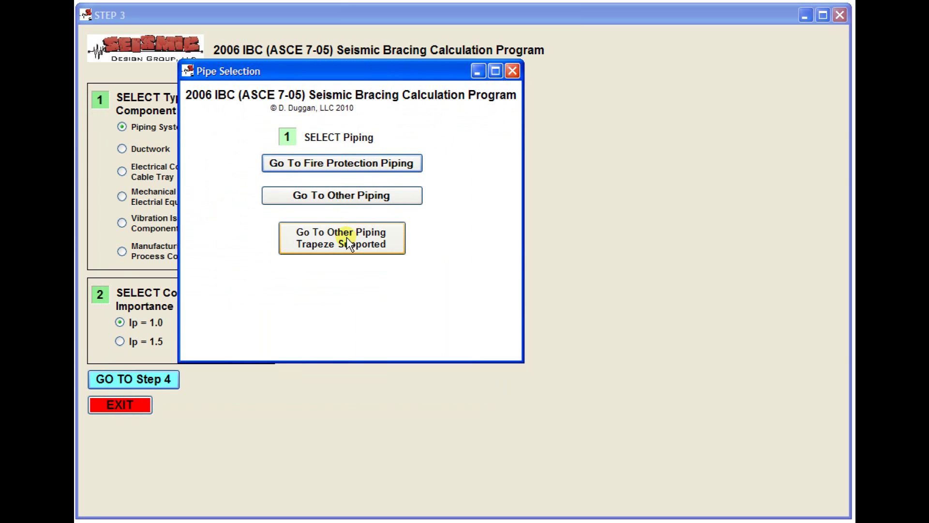
{"action": "left_click", "coordinate": [314, 236]}
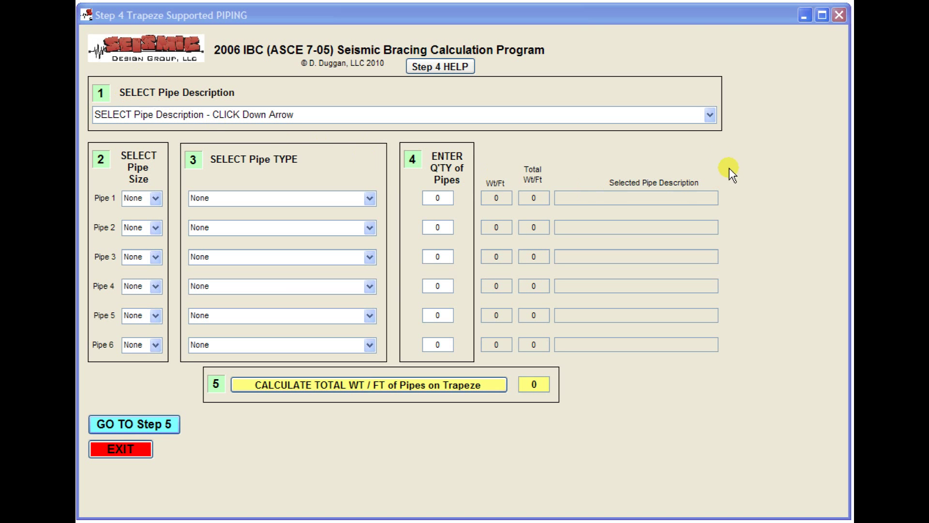
Choose the Non-ASME threaded piping description and set pipe 1 to three 1 1/4" Uninsulated Sch 40.
{"action": "left_click", "coordinate": [710, 115]}
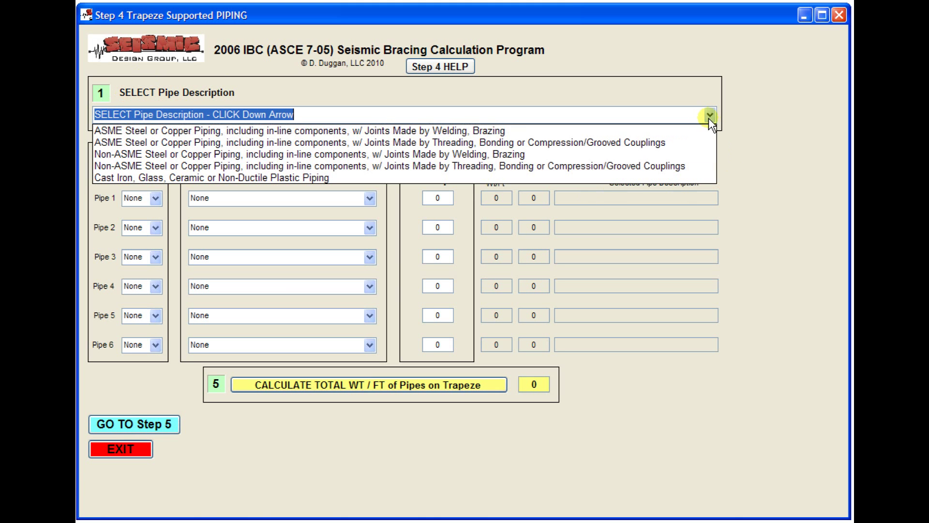
{"action": "left_click", "coordinate": [663, 166]}
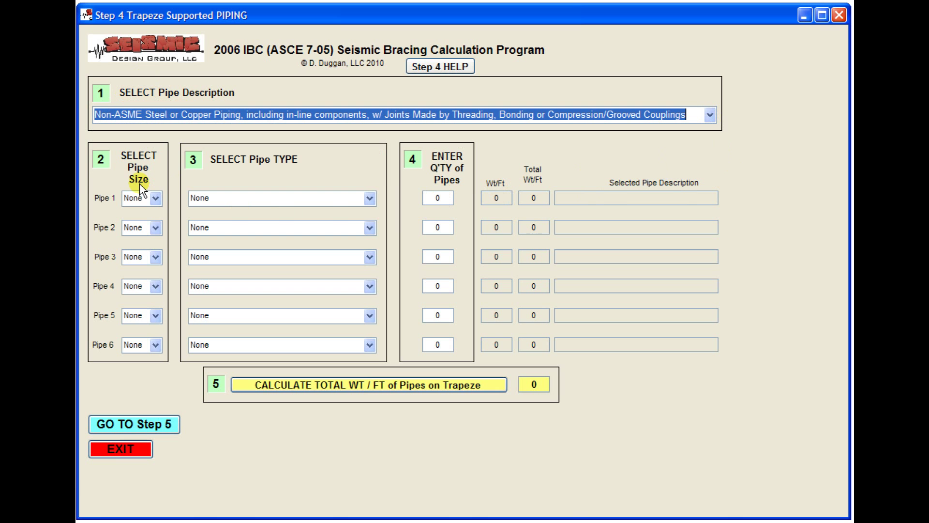
{"action": "left_click", "coordinate": [159, 203]}
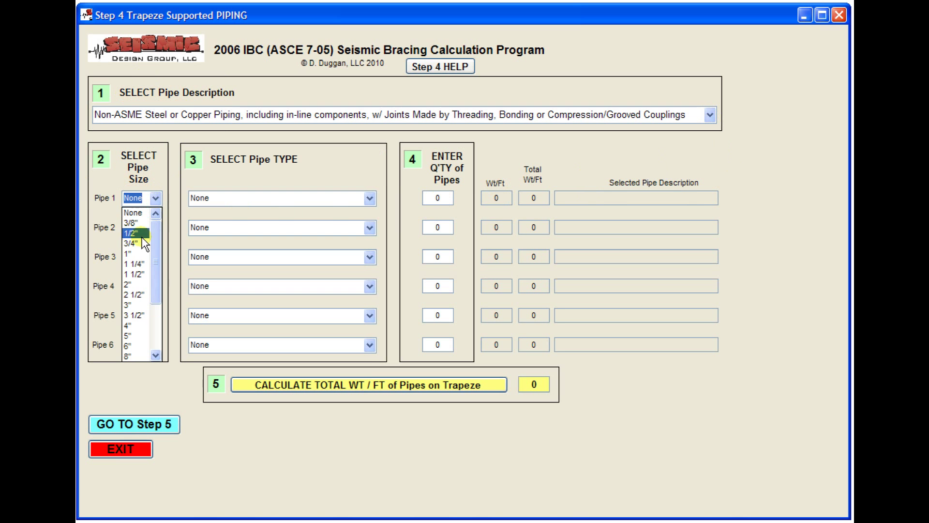
{"action": "left_click", "coordinate": [141, 264]}
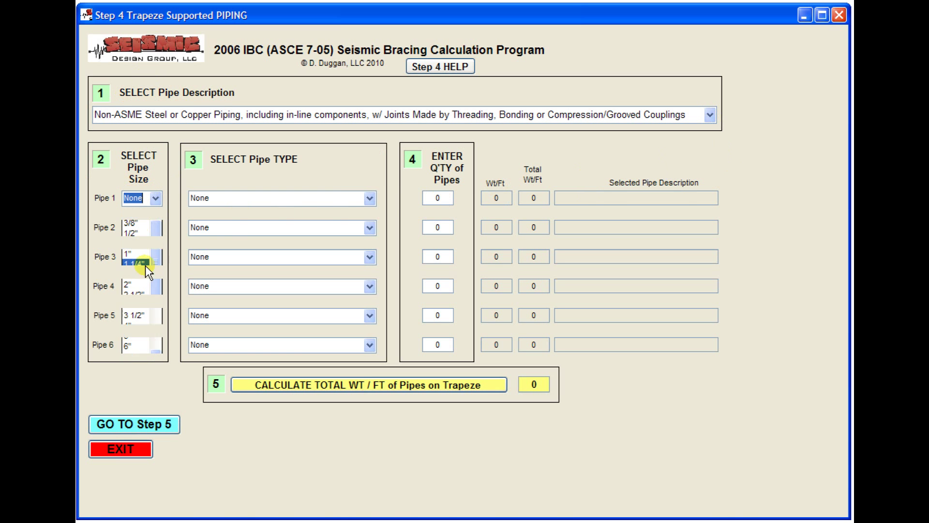
{"action": "left_click", "coordinate": [369, 199]}
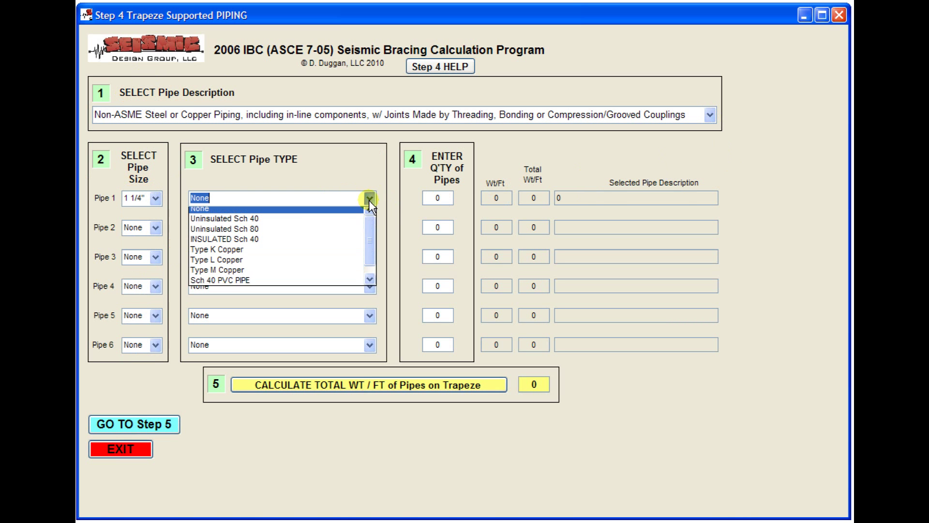
{"action": "left_click", "coordinate": [294, 222]}
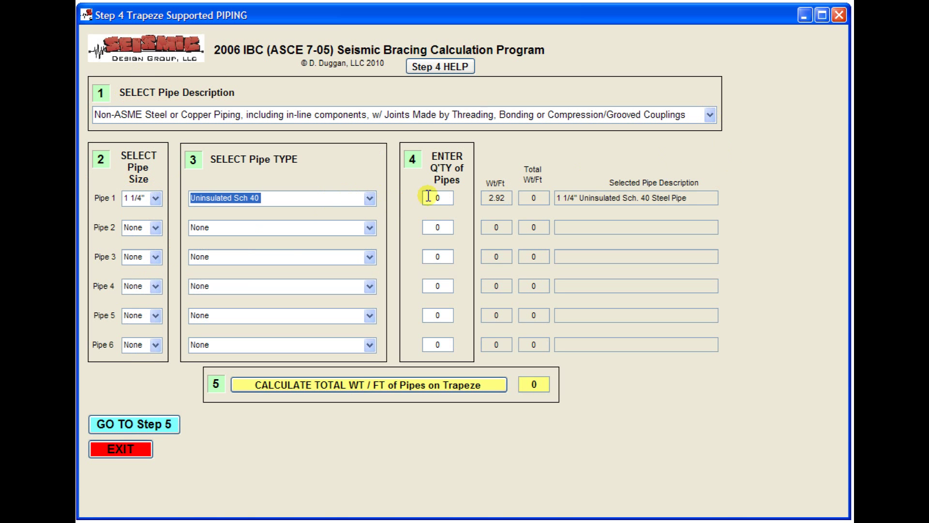
{"action": "left_click", "coordinate": [428, 197]}
{"action": "type", "text": "3"}
{"action": "key", "text": "Delete"}
Set pipe 2 to two 2" INSULATED Sch 40 pipes.
{"action": "left_click", "coordinate": [155, 227]}
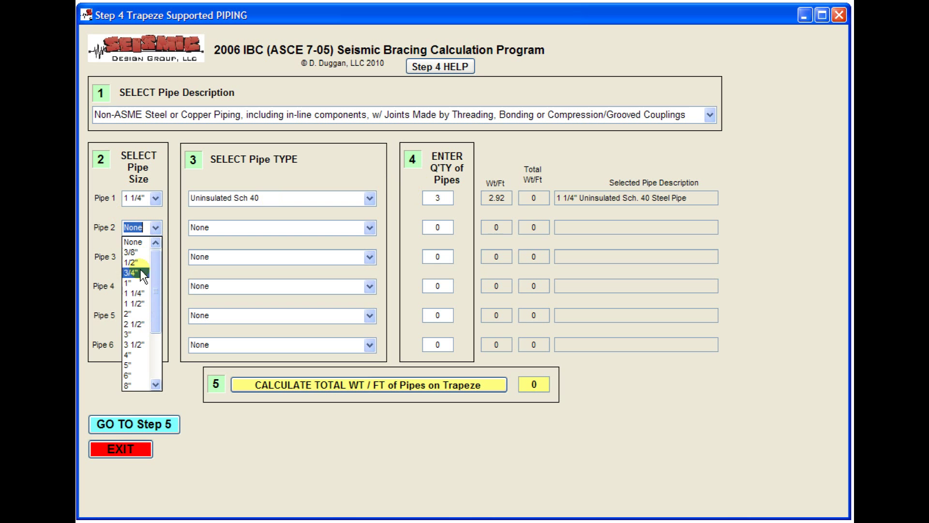
{"action": "left_click", "coordinate": [145, 315]}
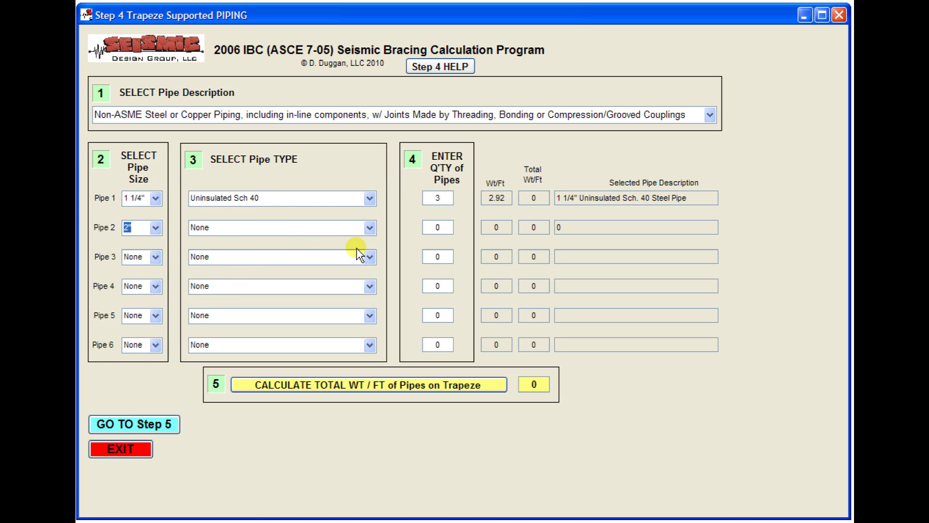
{"action": "left_click", "coordinate": [370, 227]}
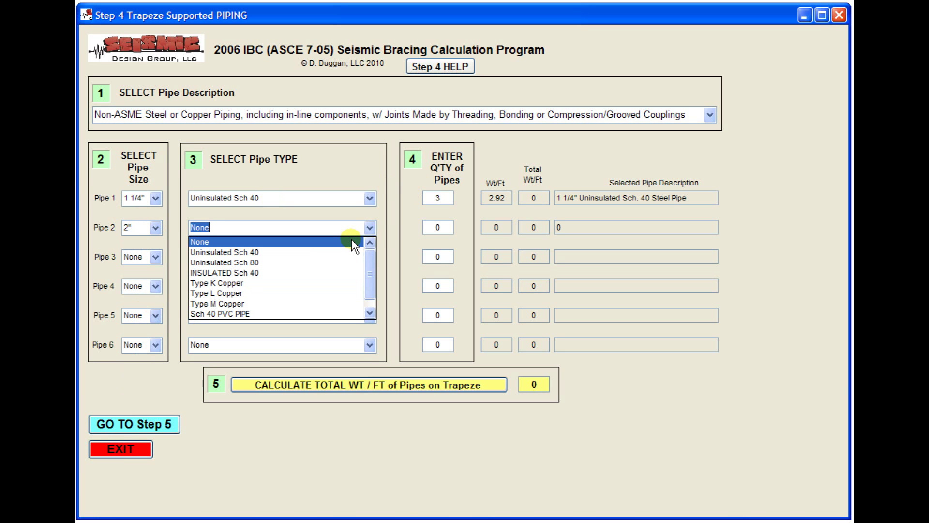
{"action": "left_click", "coordinate": [289, 274]}
{"action": "left_click", "coordinate": [438, 227]}
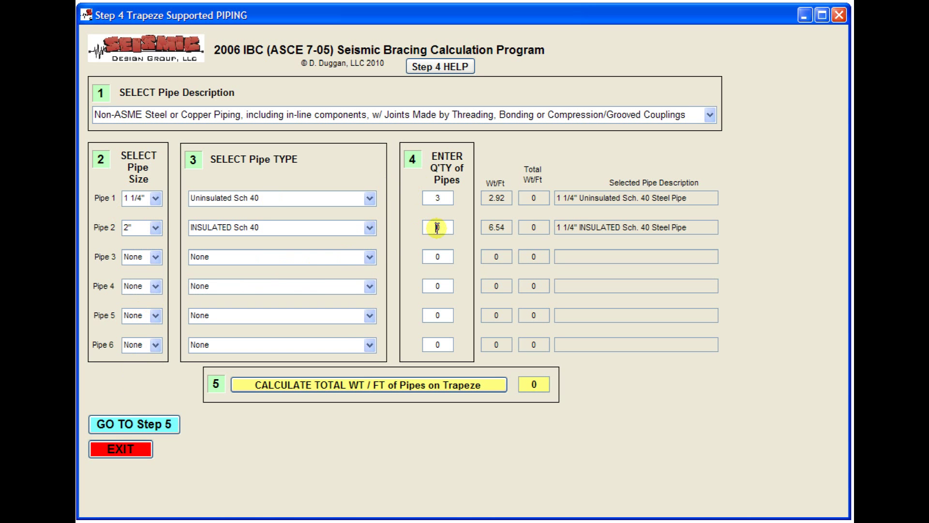
{"action": "type", "text": "2"}
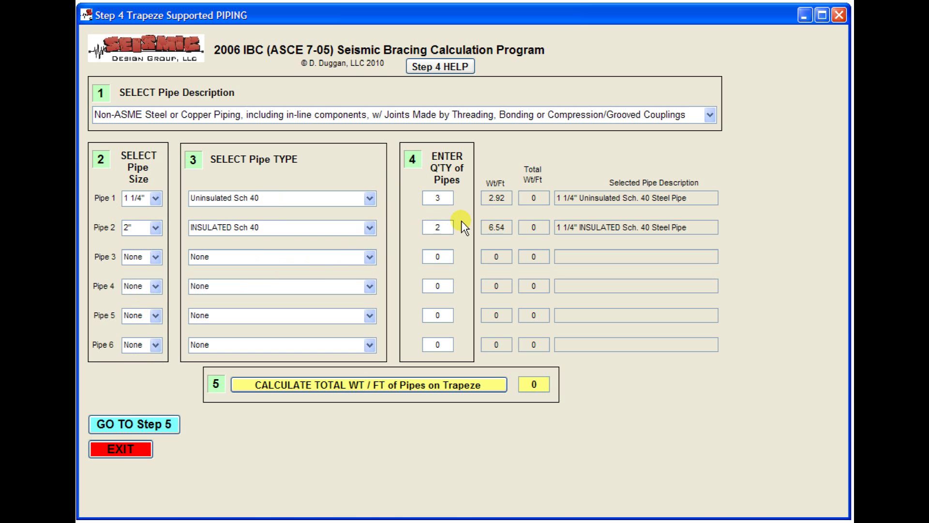
Set pipe 3 to 4" Uninsulated Sch 40 and calculate the 54.88 lb/ft total weight.
{"action": "left_click", "coordinate": [155, 257]}
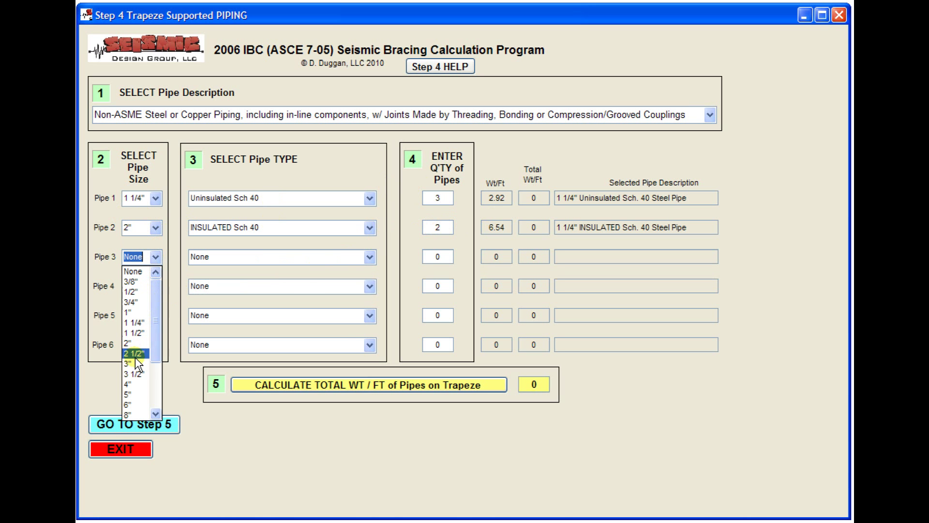
{"action": "left_click", "coordinate": [137, 385]}
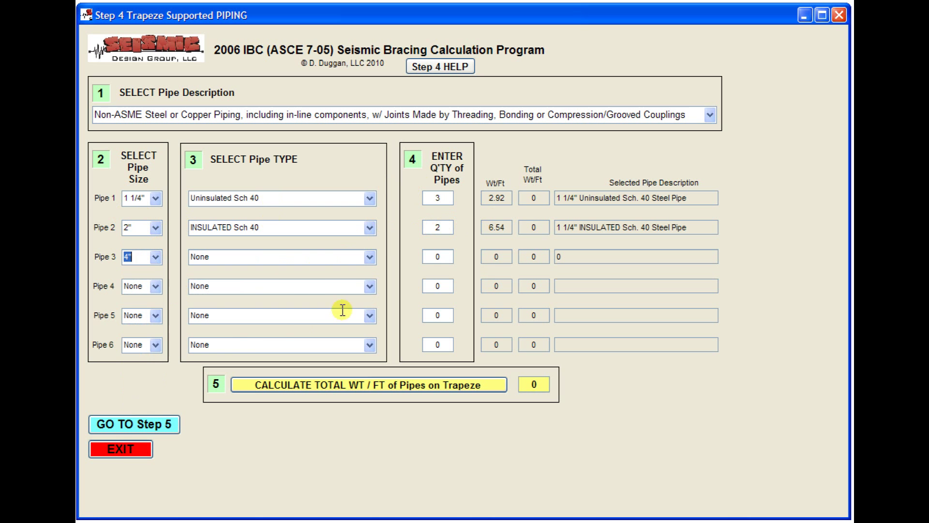
{"action": "left_click", "coordinate": [370, 257]}
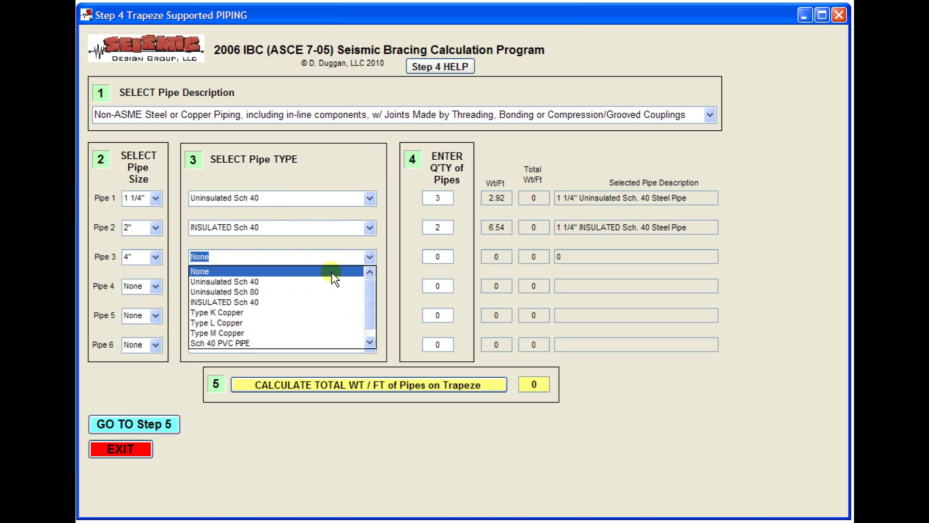
{"action": "left_click", "coordinate": [293, 283]}
{"action": "left_click", "coordinate": [436, 257]}
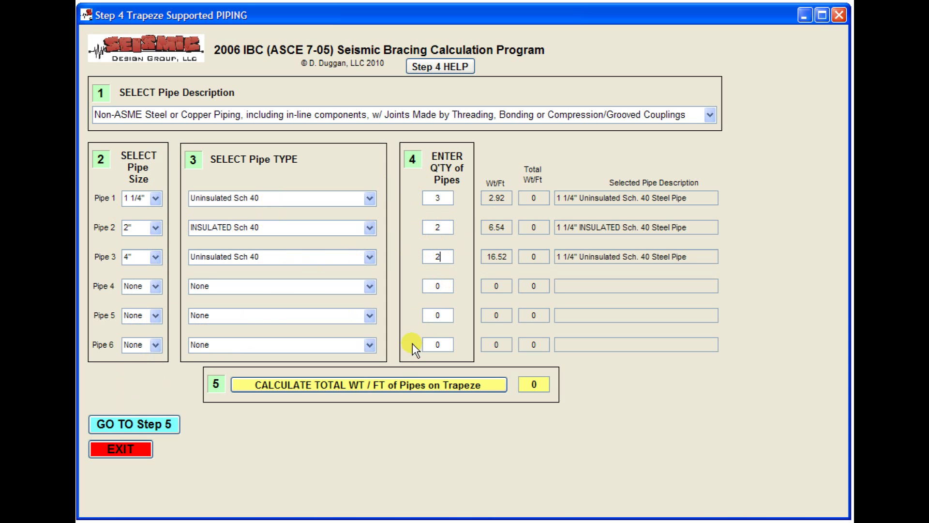
{"action": "left_click", "coordinate": [393, 381]}
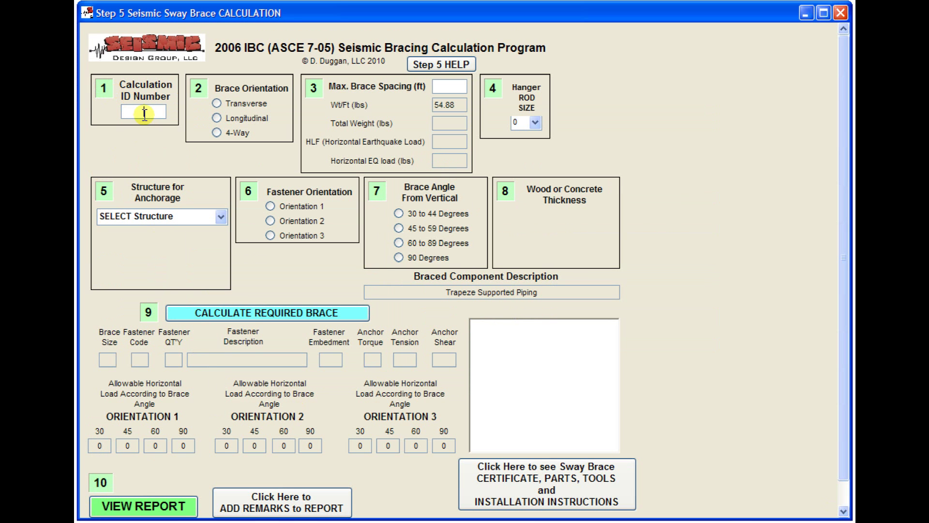
Enter calculation ID 1, 4-Way bracing, 40 ft max brace spacing and a 1/2" hanger rod.
{"action": "left_click", "coordinate": [144, 114]}
{"action": "type", "text": "1"}
{"action": "left_click", "coordinate": [217, 133]}
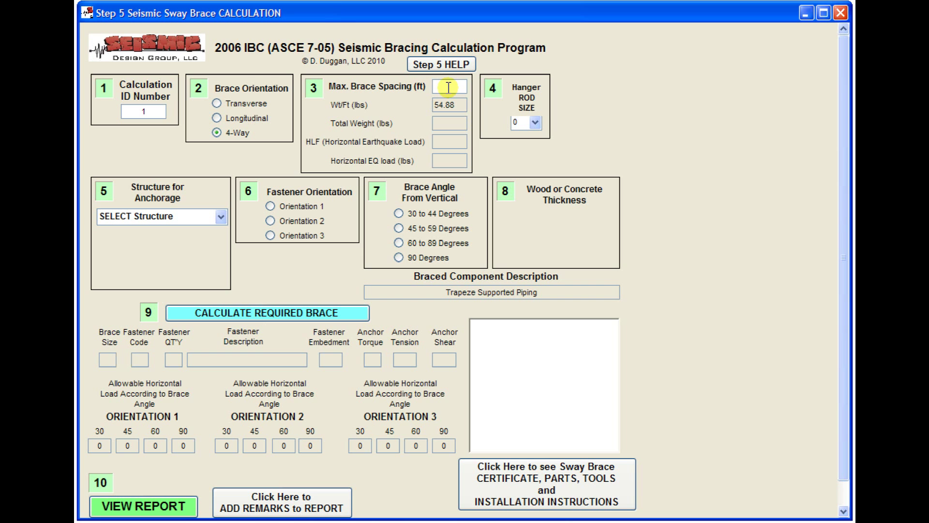
{"action": "type", "text": "4"}
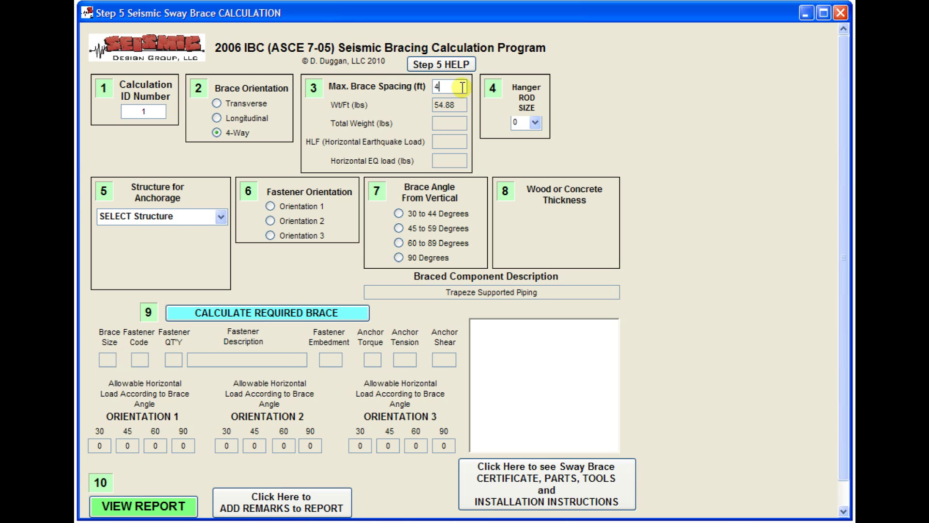
{"action": "type", "text": "0"}
{"action": "left_click", "coordinate": [535, 122]}
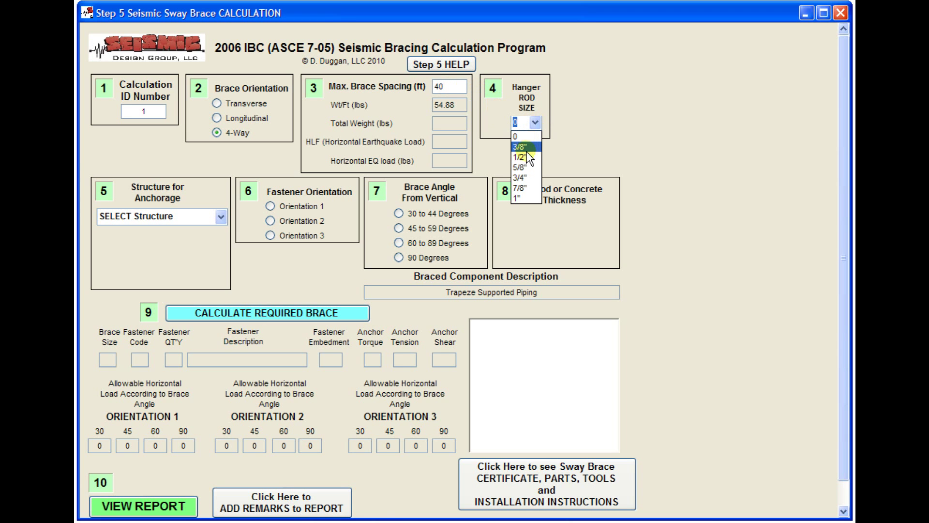
{"action": "left_click", "coordinate": [521, 157]}
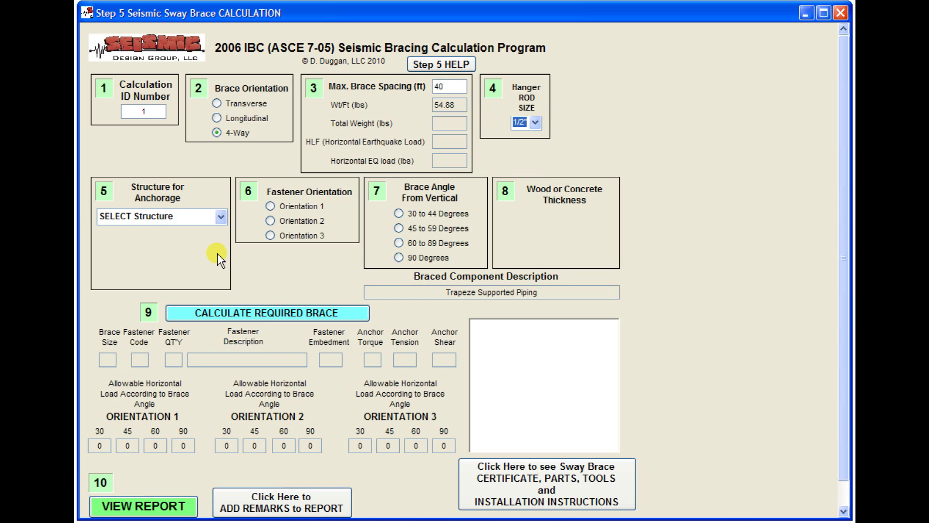
Choose 3k LW concrete on metal deck, the NPC (No-Pry Clip) fitting, and the Powers Power-Stud SD-2 anchor.
{"action": "left_click", "coordinate": [220, 221]}
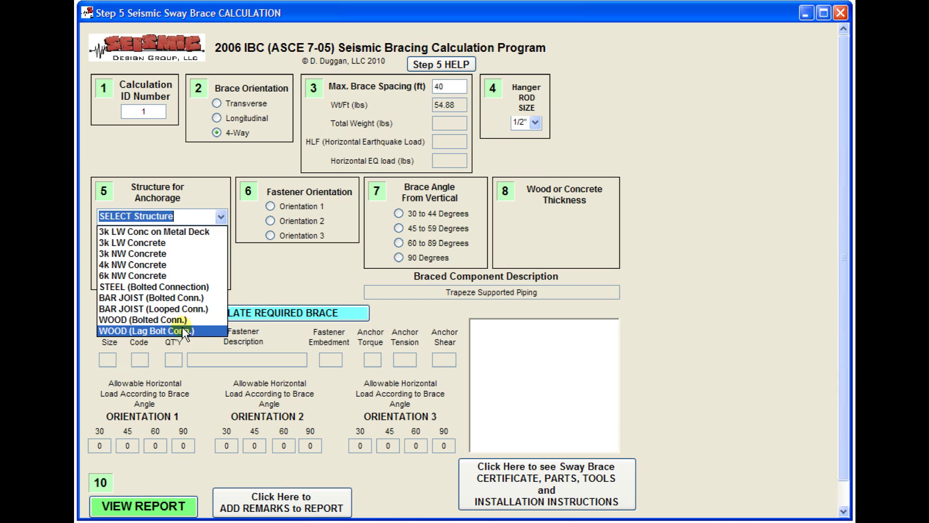
{"action": "left_click", "coordinate": [204, 232]}
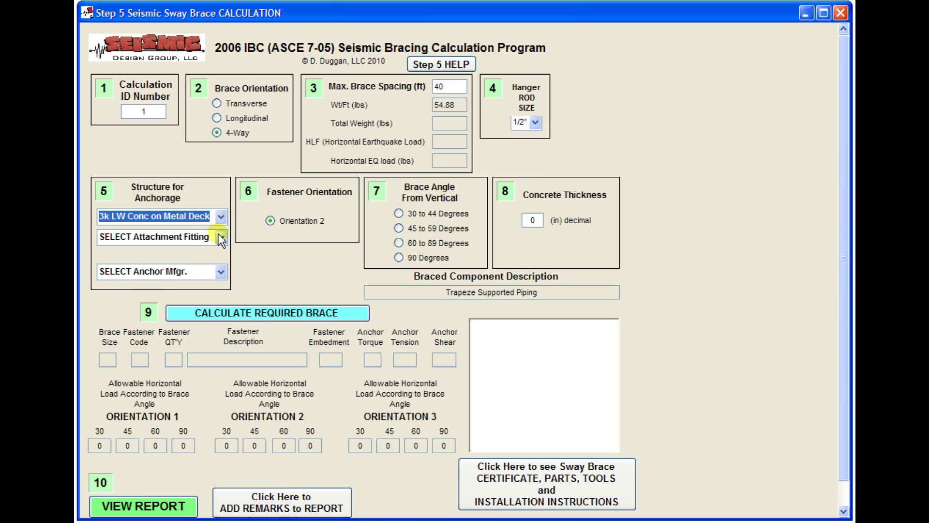
{"action": "left_click", "coordinate": [220, 237]}
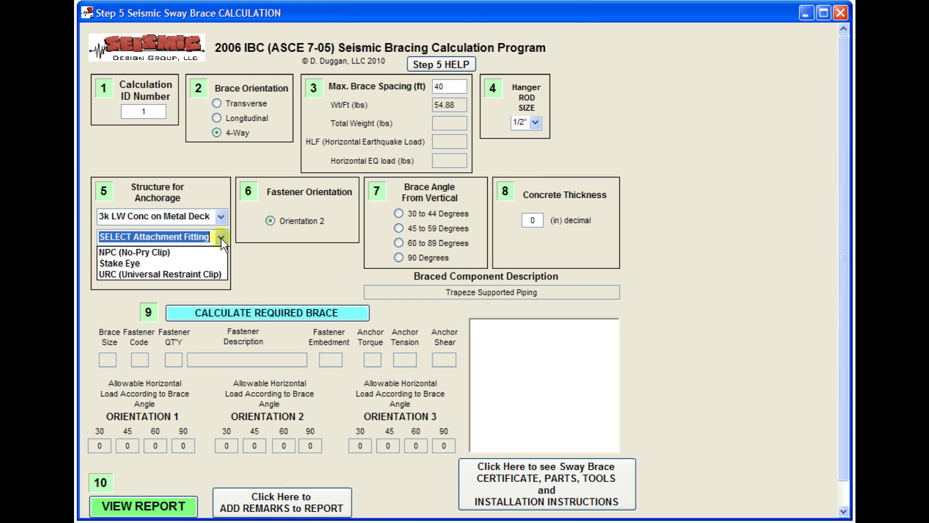
{"action": "left_click", "coordinate": [204, 256]}
{"action": "left_click", "coordinate": [221, 272]}
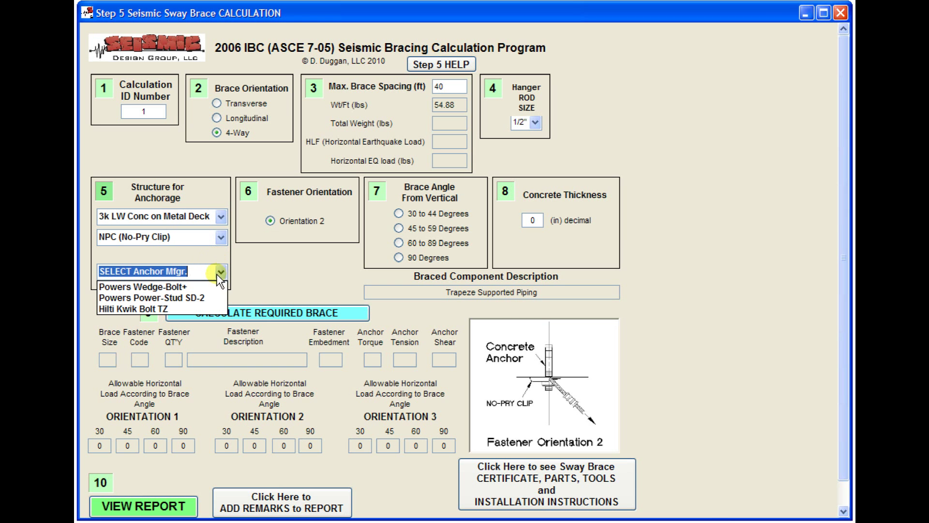
{"action": "left_click", "coordinate": [193, 297]}
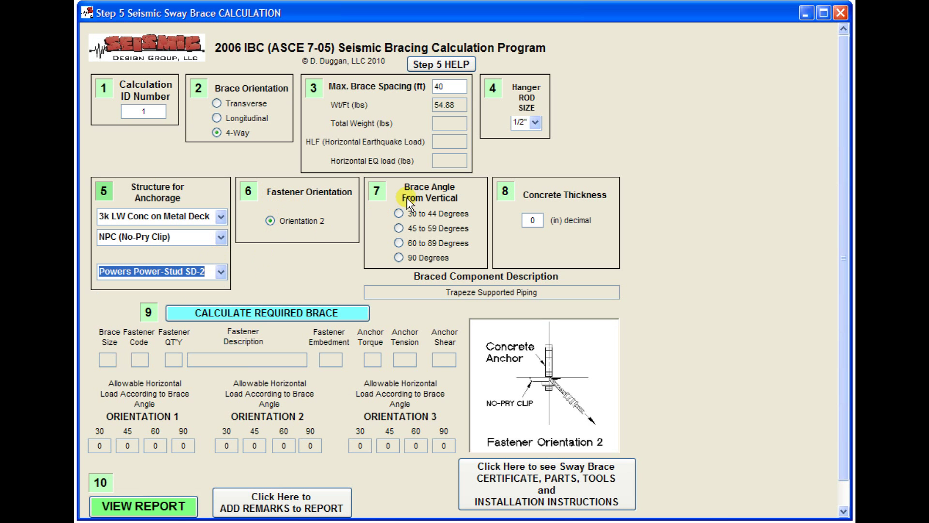
Set a 45 to 59 degree brace angle and 6.25 thickness, then calculate: size 18 brace, 1/2" SD2 anchor.
{"action": "left_click", "coordinate": [402, 227]}
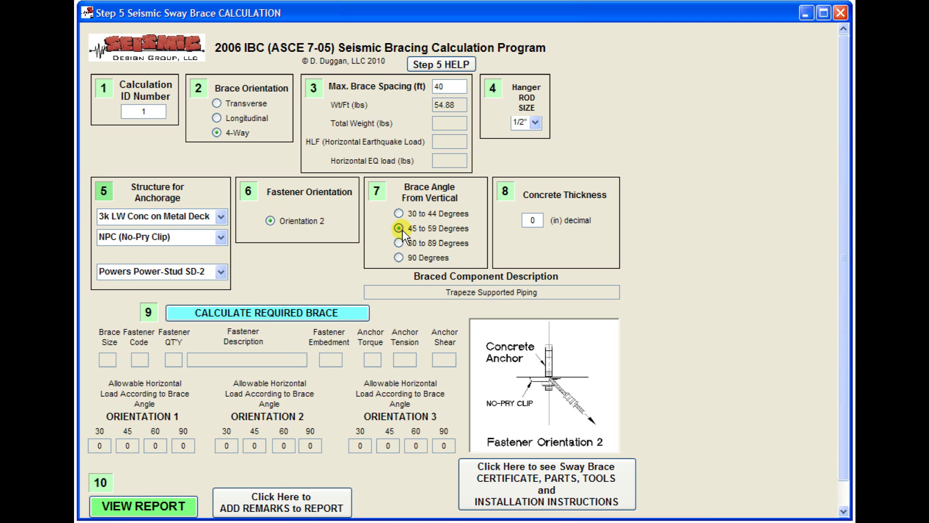
{"action": "left_click", "coordinate": [538, 219]}
{"action": "double_click", "coordinate": [540, 220]}
{"action": "type", "text": "6.25"}
{"action": "left_click", "coordinate": [314, 313]}
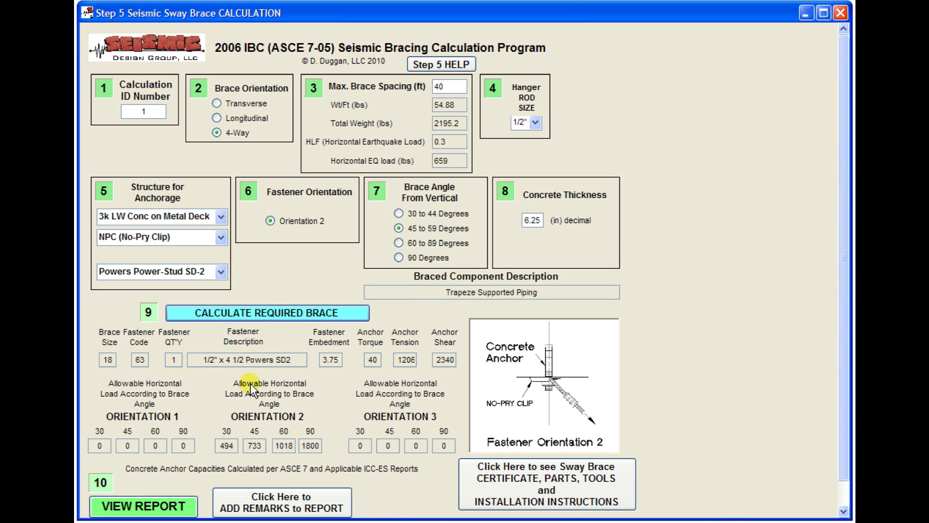
Review report sheet 1, then move to sheet 2 showing the size 18 cable's 778 lb capacity.
{"action": "left_click", "coordinate": [145, 509]}
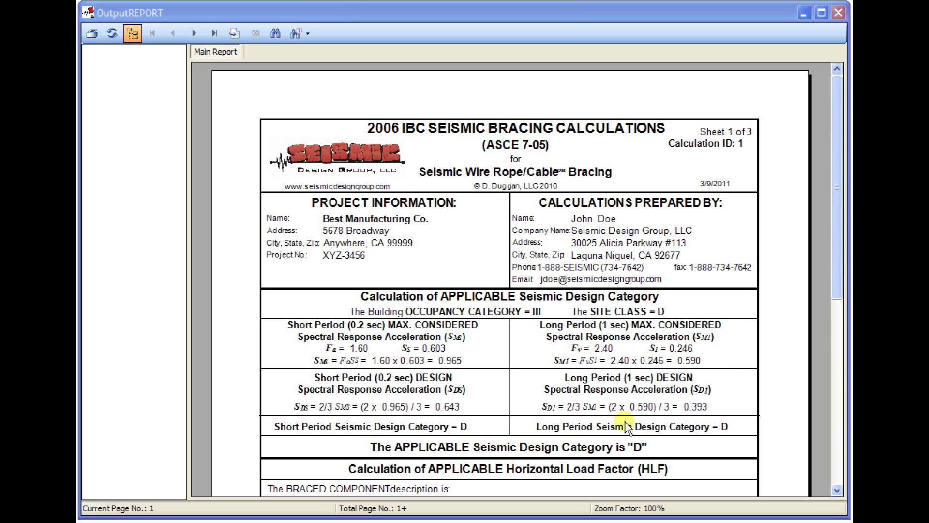
{"action": "left_click_drag", "start_coordinate": [838, 293], "coordinate": [832, 462]}
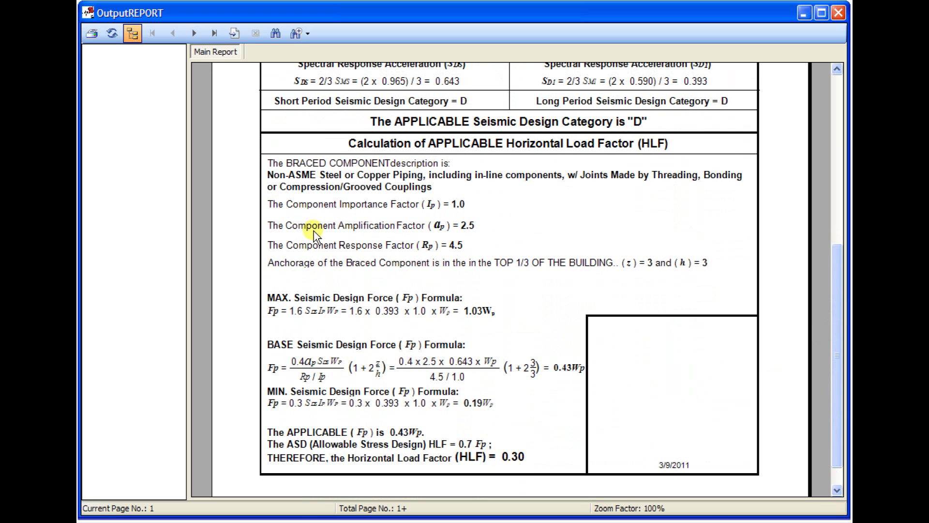
{"action": "left_click", "coordinate": [196, 32]}
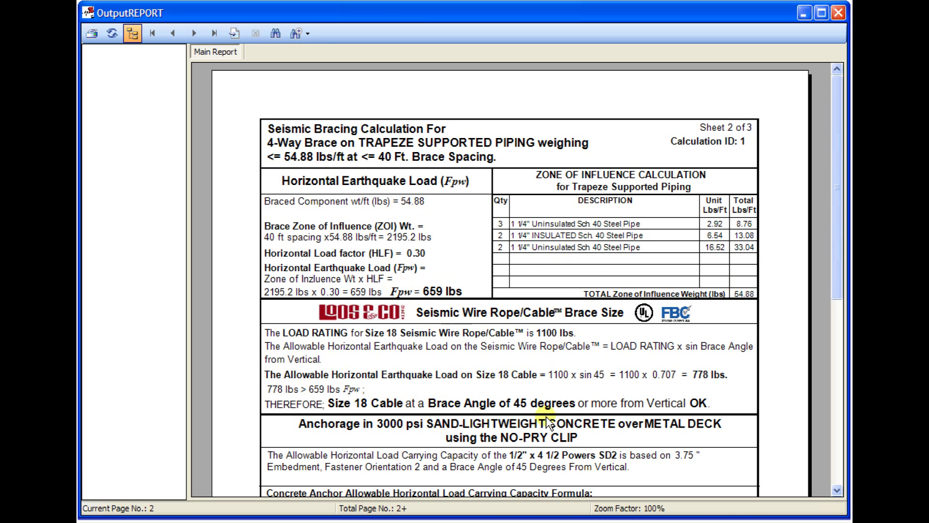
Finish reviewing sheet 2, then read sheet 3's 1/2" hanger rod results down to the Remarks.
{"action": "left_click_drag", "start_coordinate": [834, 302], "coordinate": [820, 424]}
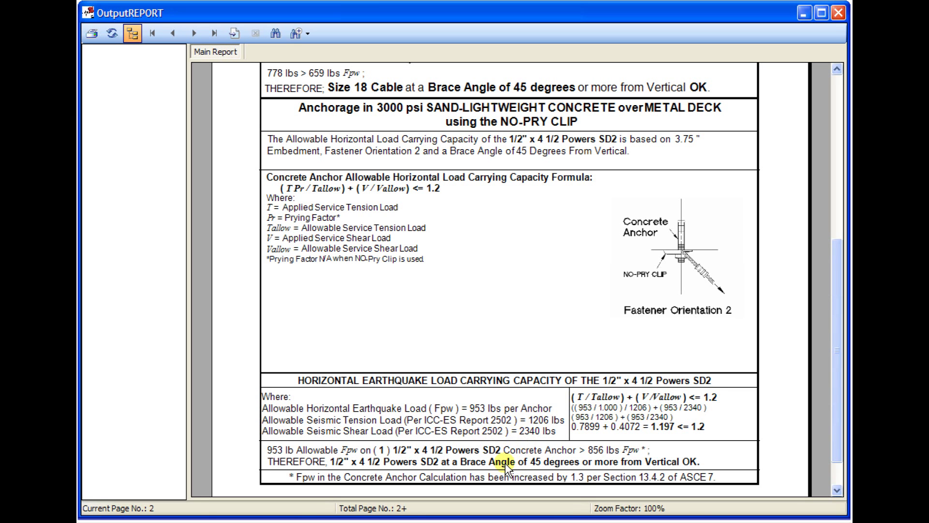
{"action": "left_click", "coordinate": [195, 34]}
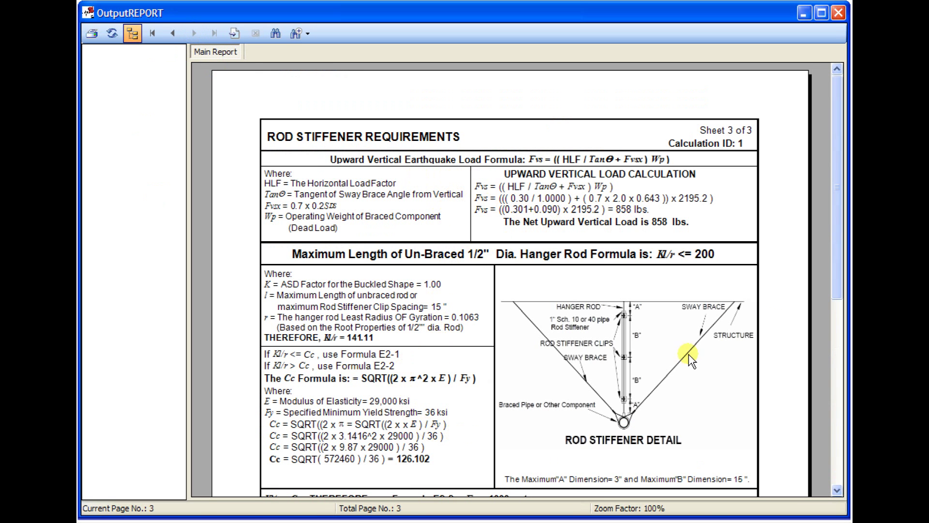
{"action": "left_click_drag", "start_coordinate": [834, 273], "coordinate": [840, 378]}
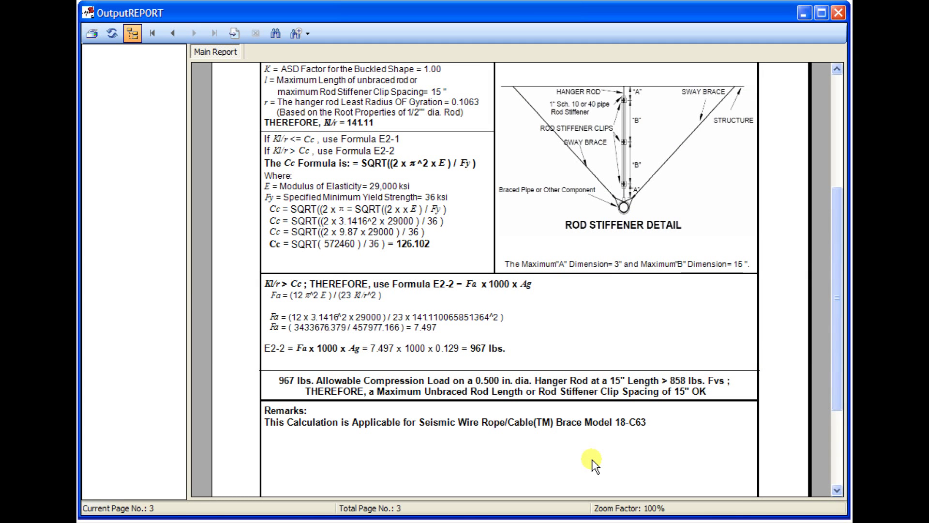
Bring up the Print dialog, look over the available printers, and cancel without printing.
{"action": "left_click", "coordinate": [92, 34]}
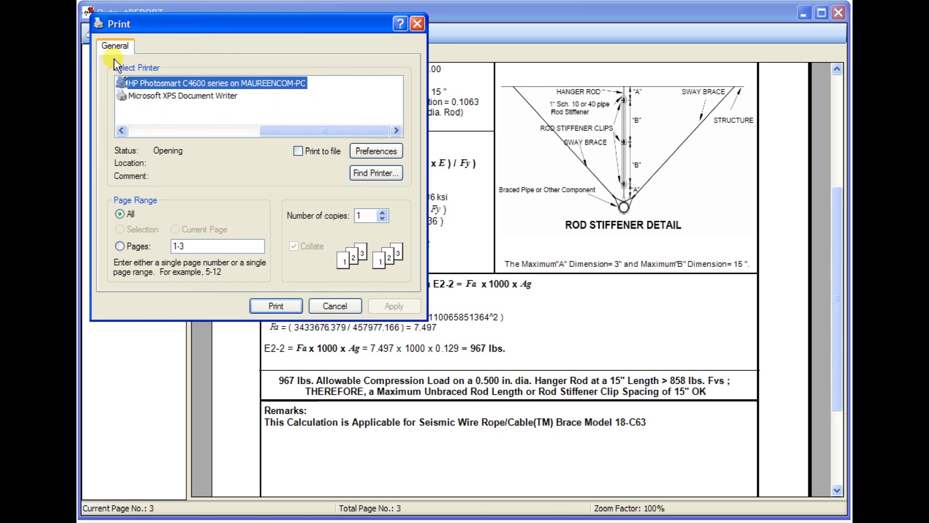
{"action": "left_click", "coordinate": [256, 131]}
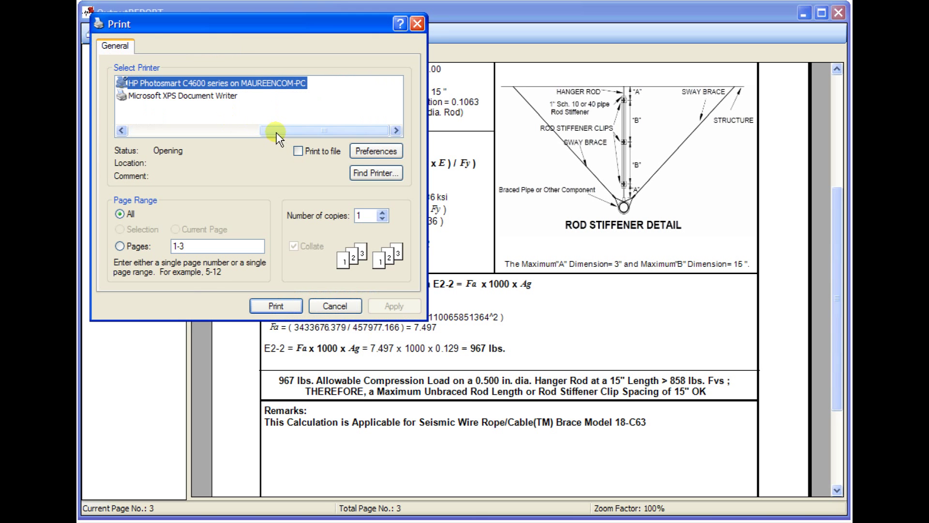
{"action": "left_click_drag", "start_coordinate": [248, 131], "coordinate": [141, 132]}
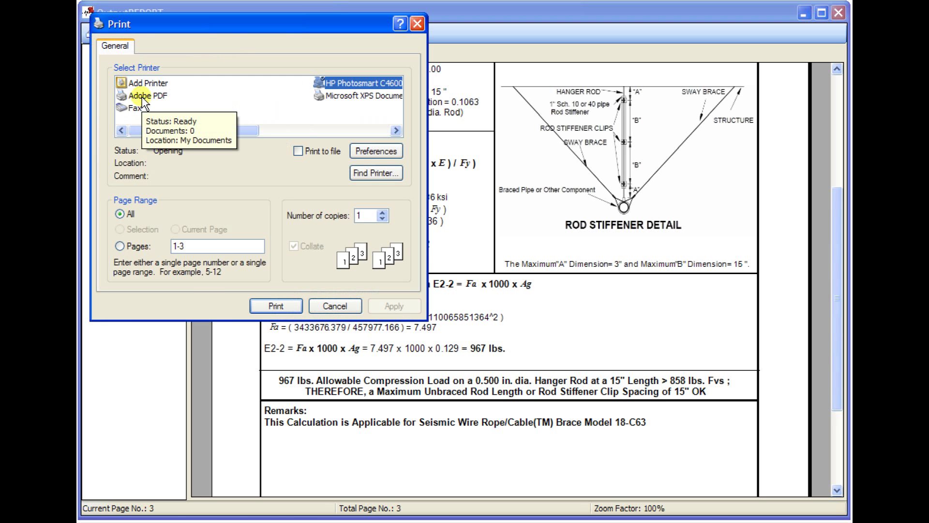
{"action": "left_click", "coordinate": [334, 306]}
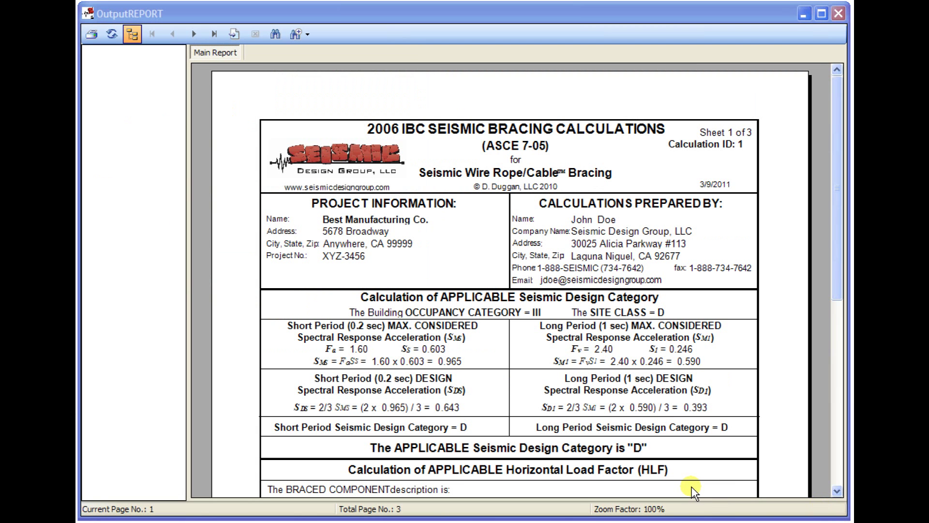
{"action": "left_click", "coordinate": [694, 492]}
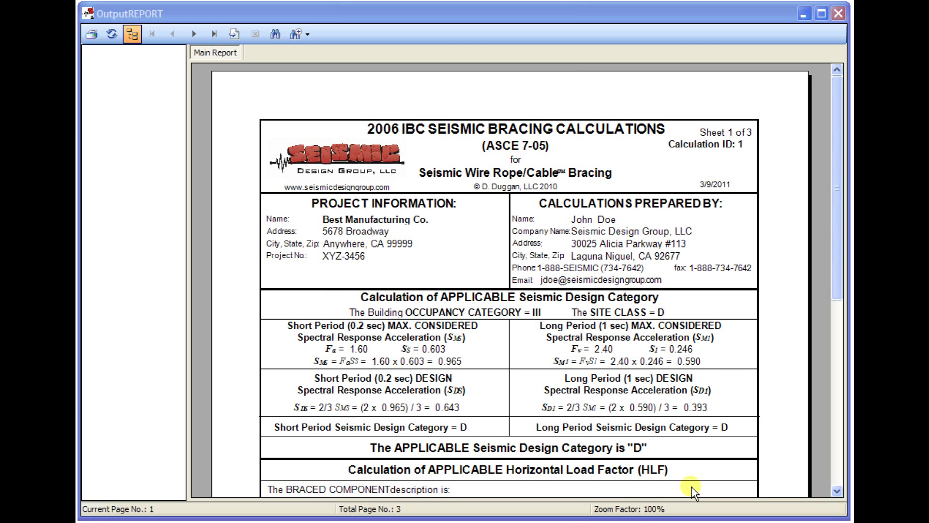